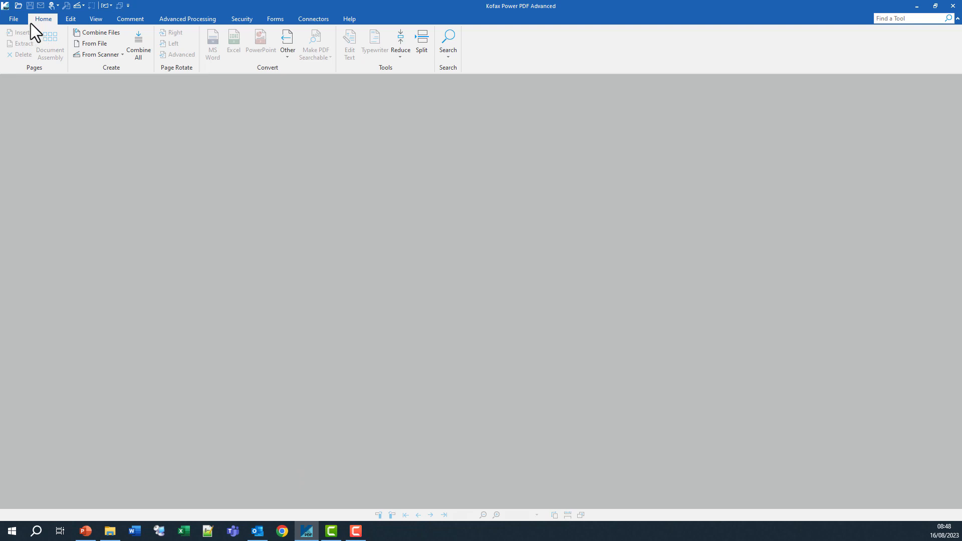
Create a new batch sequence named "Company Header" in the Sequencer
left_click(176, 20)
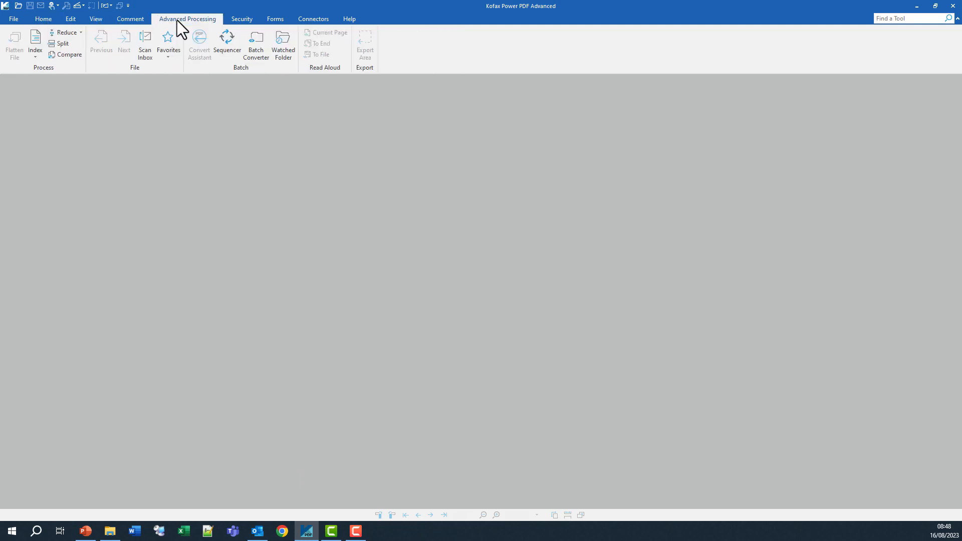
left_click(227, 37)
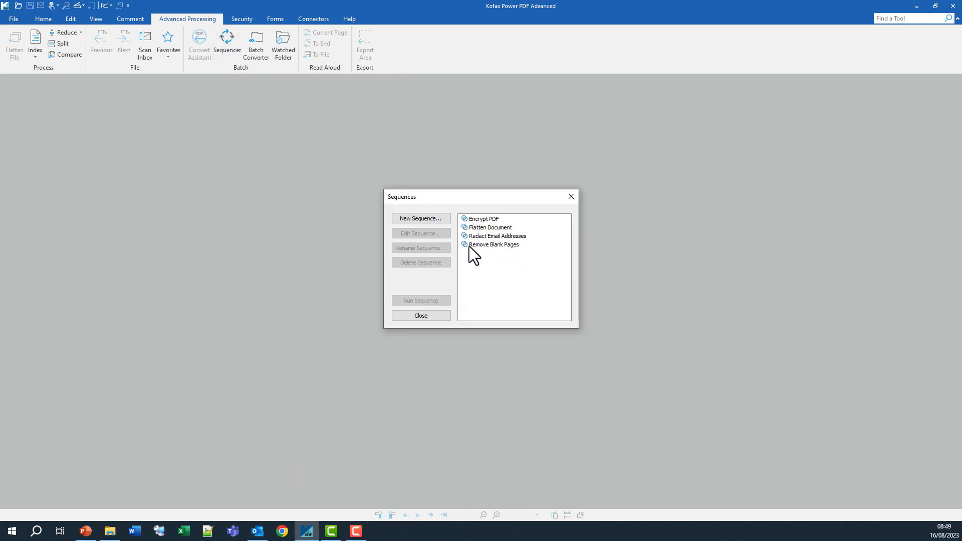
left_click(413, 219)
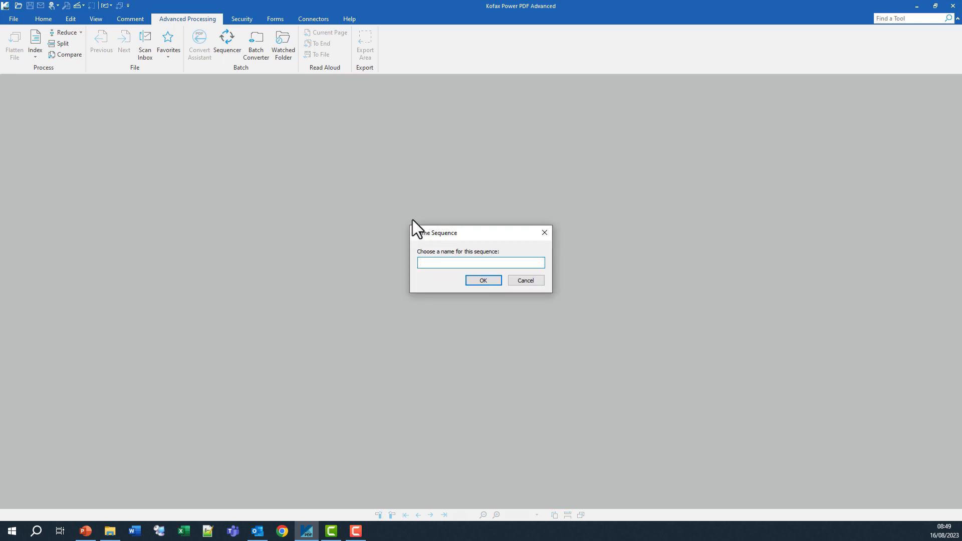
type("Company Header")
left_click(483, 280)
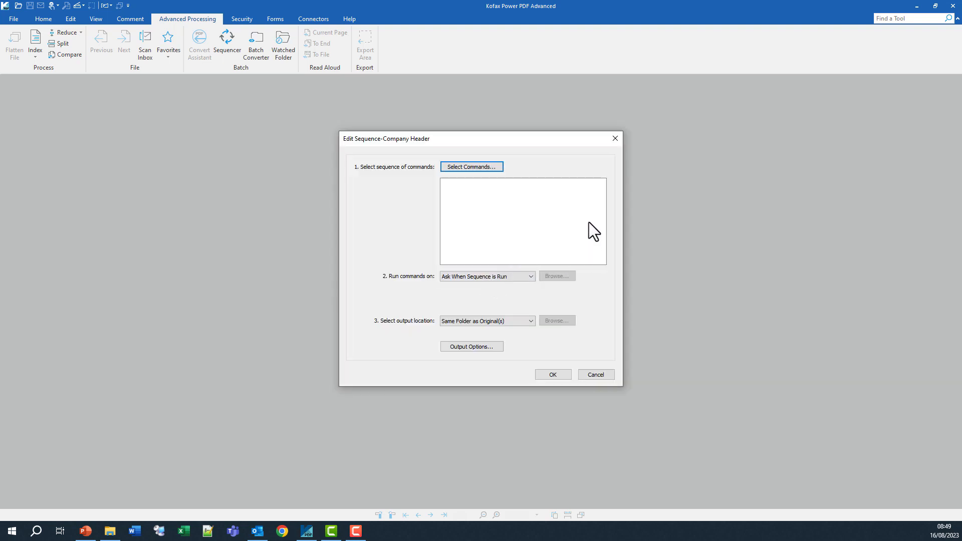
Look through the available sequence commands and add the Add Watermark command to the sequence
left_click(468, 167)
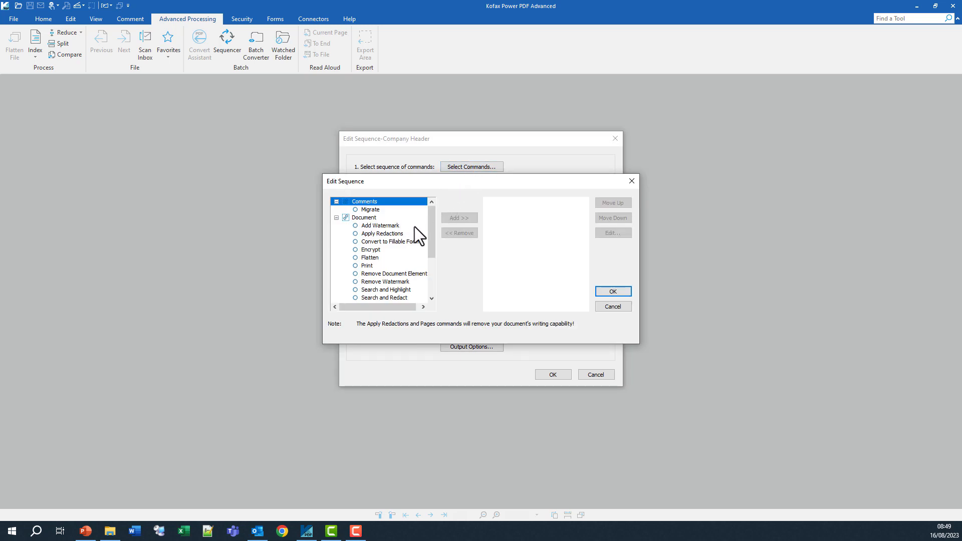
left_click_drag(432, 220, 430, 228)
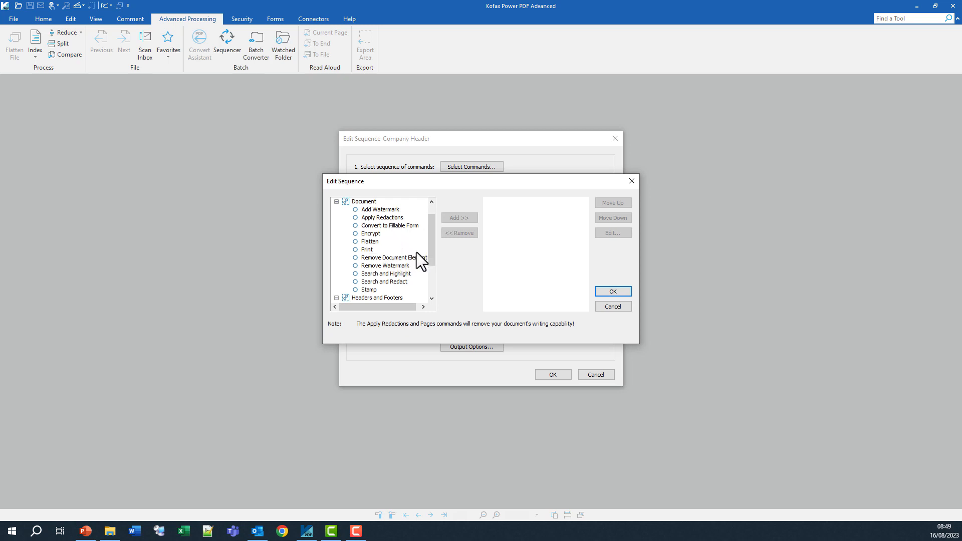
left_click_drag(431, 246, 429, 283)
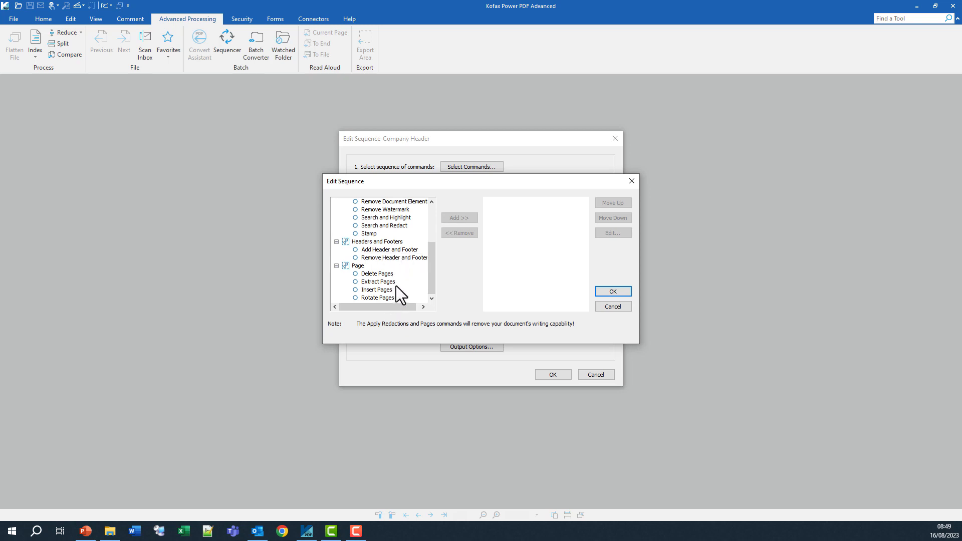
left_click_drag(434, 275, 422, 231)
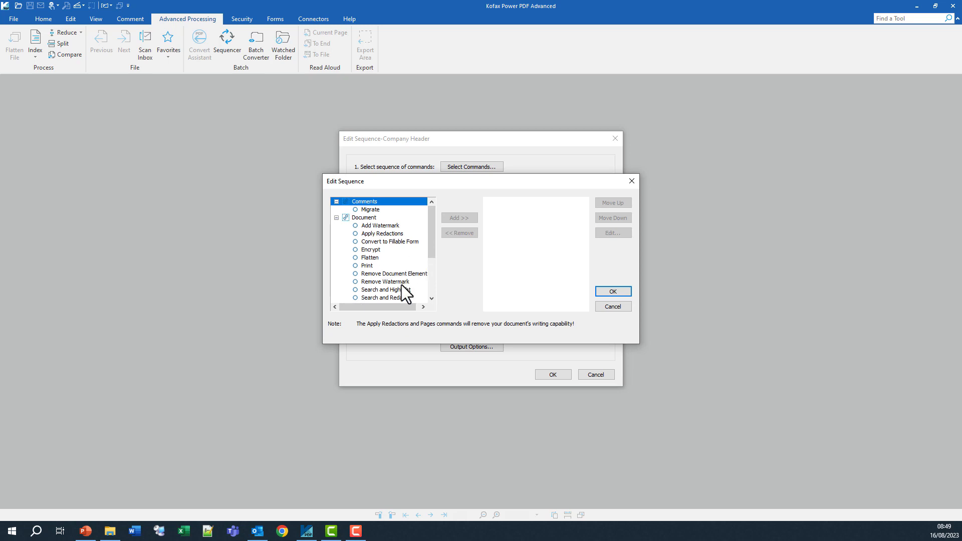
left_click(392, 225)
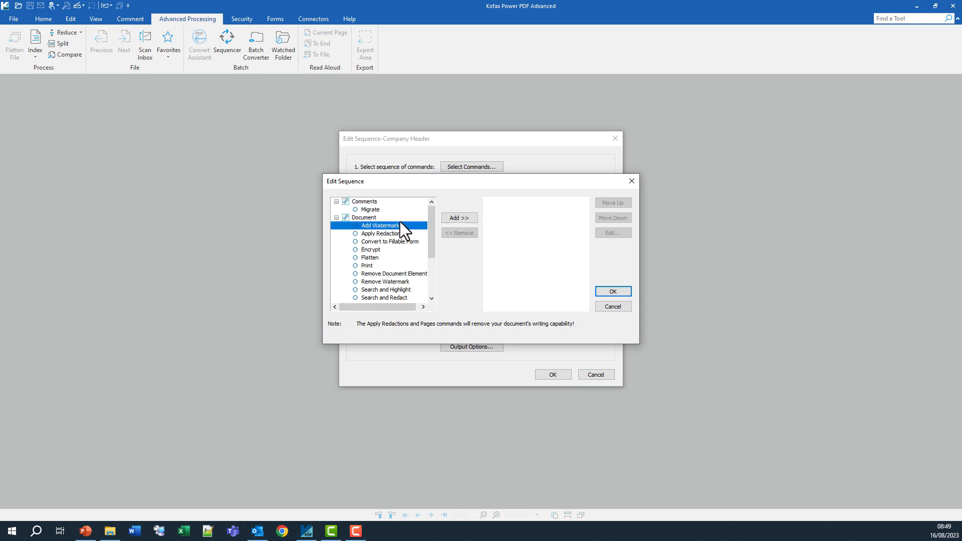
left_click(465, 223)
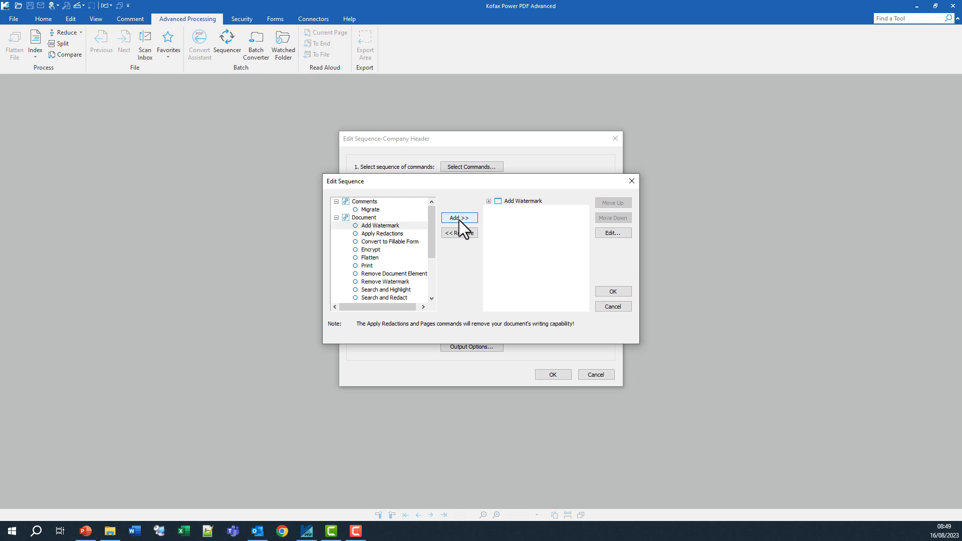
Configure the Add Watermark command to use the Company Header watermark with the subset All Pages in Range, and accept the command list
left_click(489, 201)
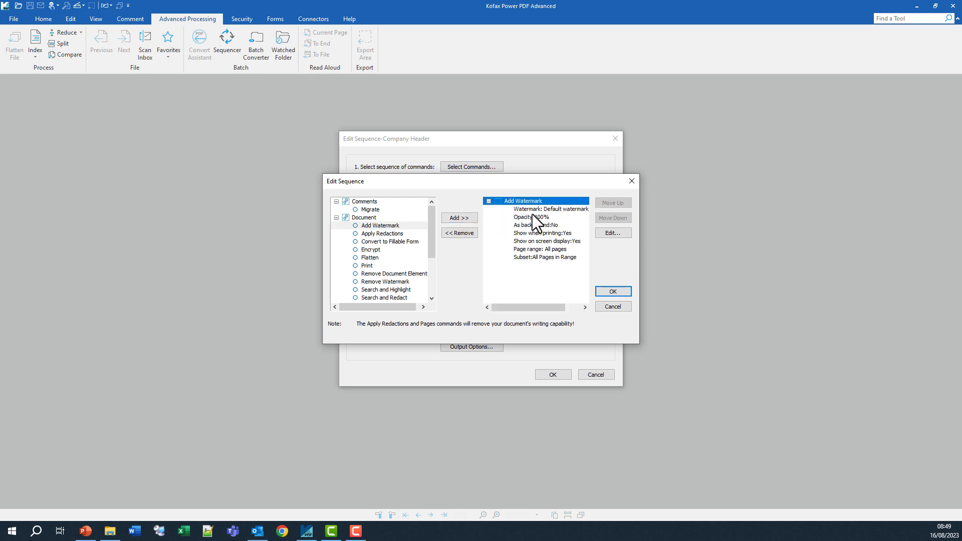
left_click(614, 234)
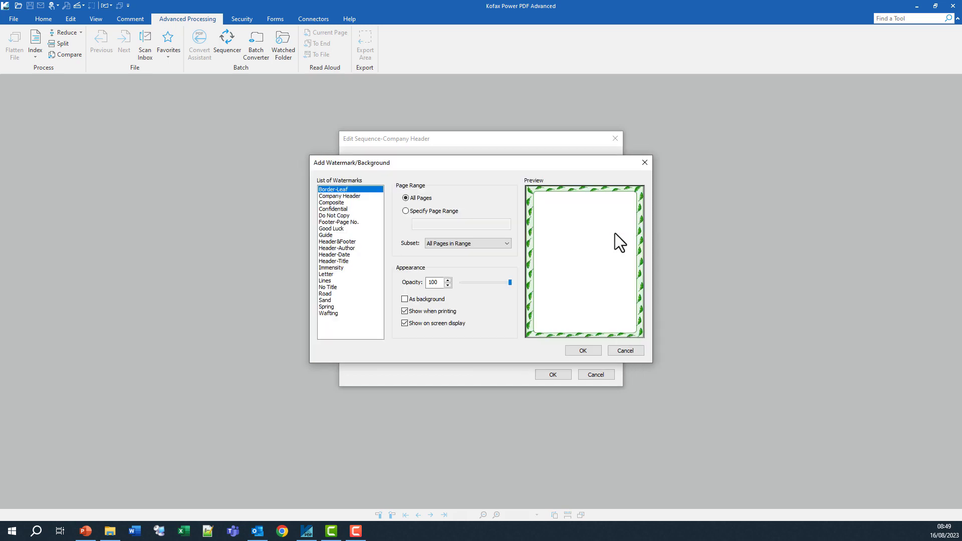
left_click(335, 209)
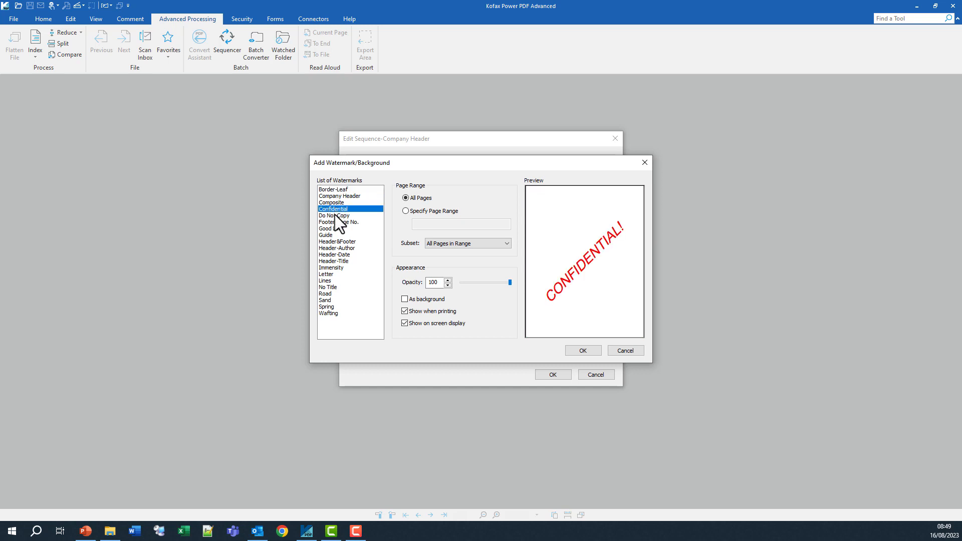
left_click(343, 216)
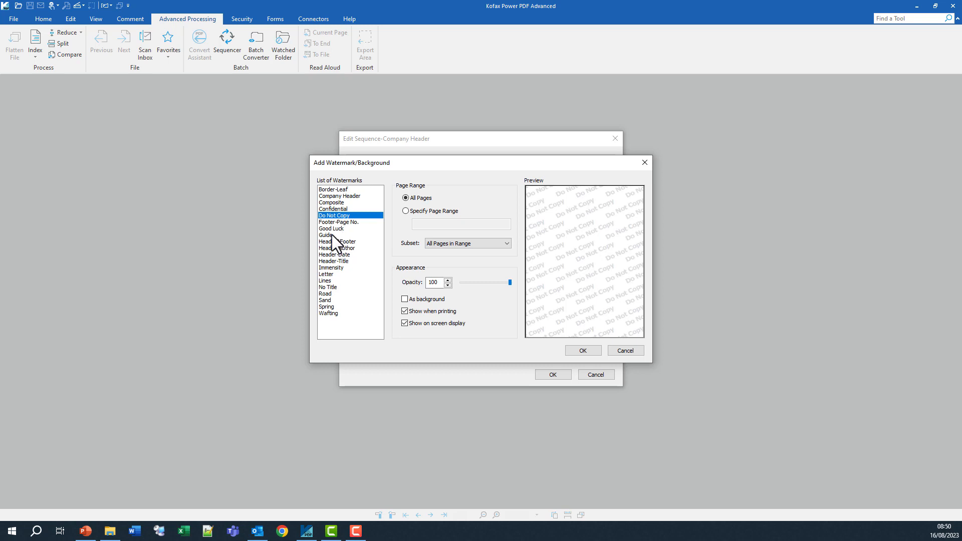
left_click(330, 229)
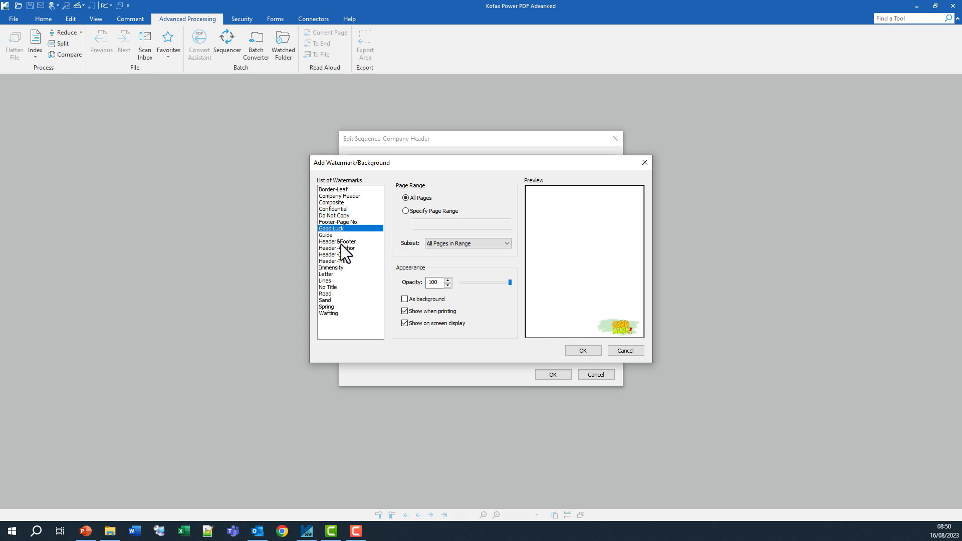
left_click(341, 196)
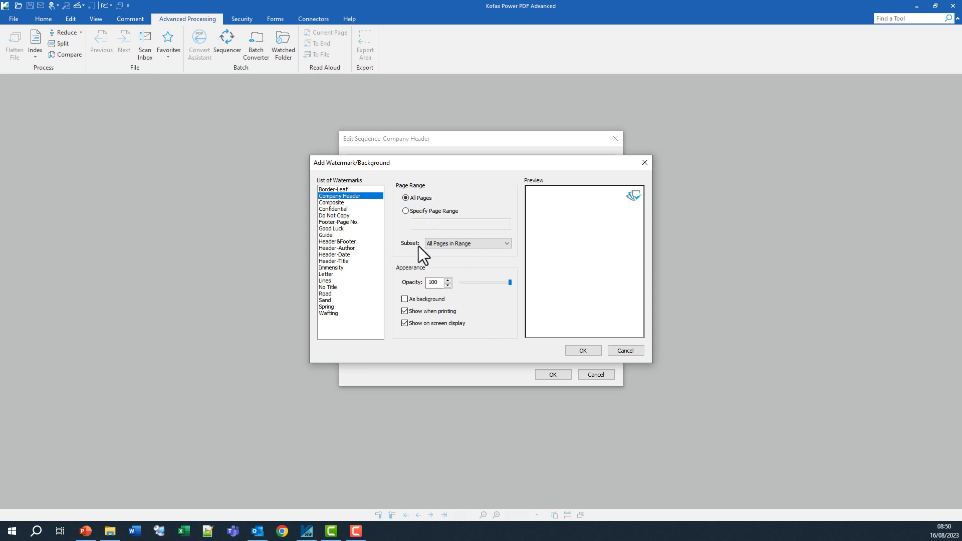
left_click(457, 244)
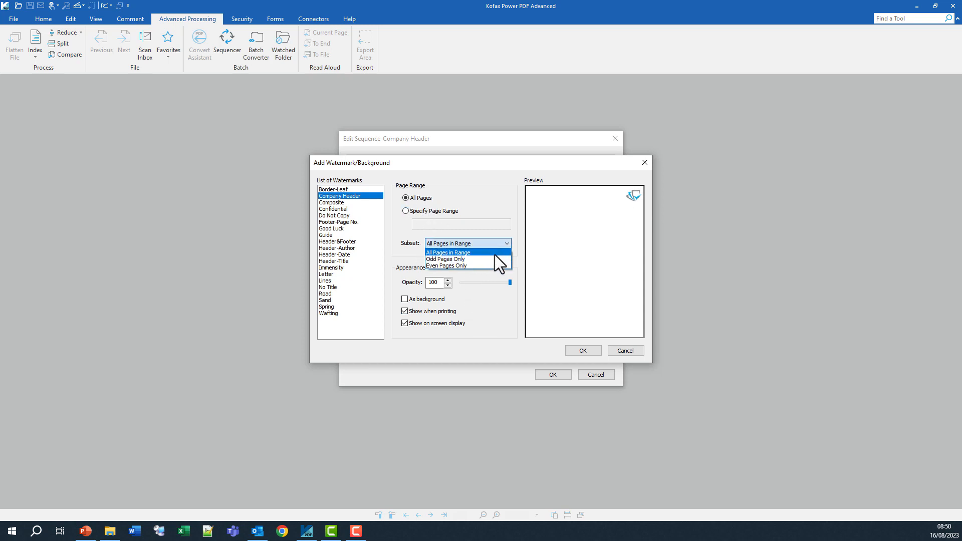
left_click(493, 200)
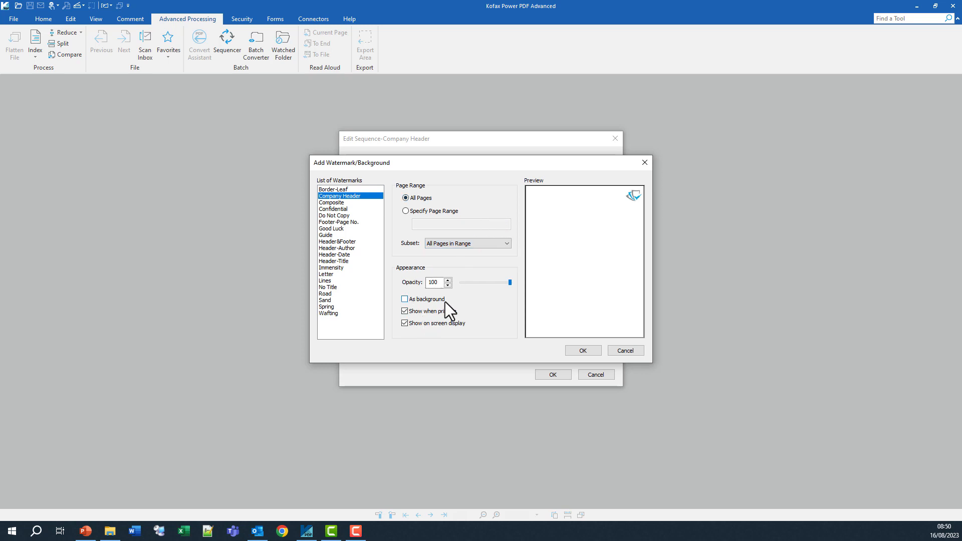
left_click(583, 351)
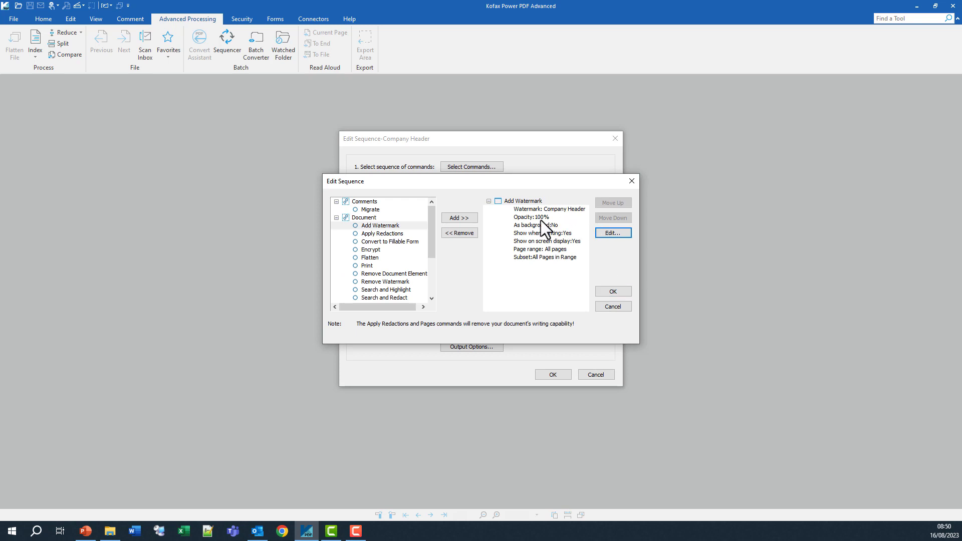
left_click(612, 292)
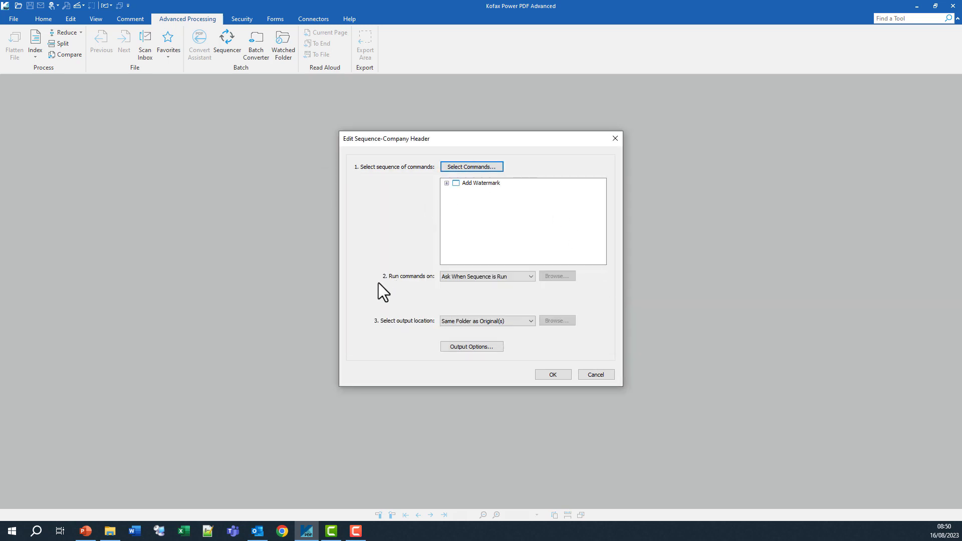
Set the sequence to run on files using Ask When Sequence is Run, with Same Folder as Original(s) as output location
left_click(531, 276)
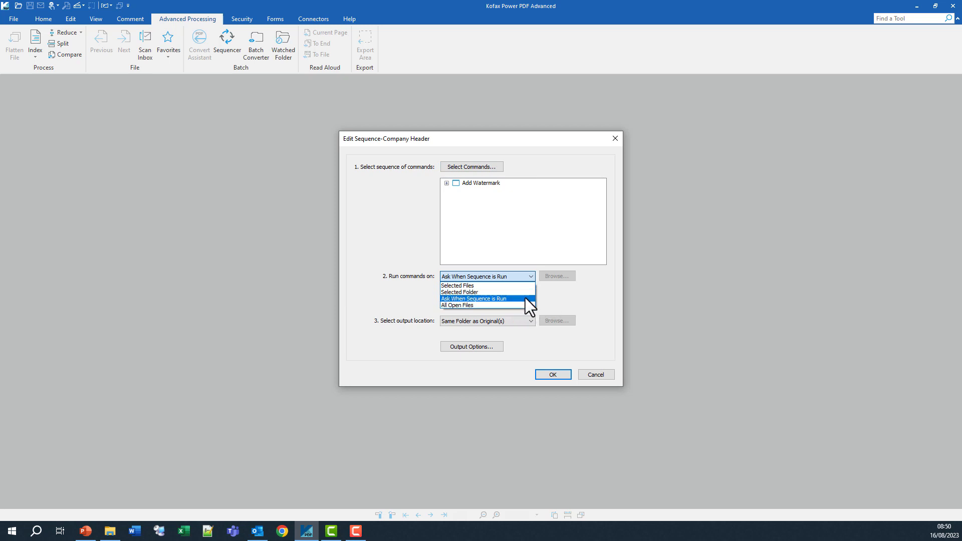
left_click(526, 298)
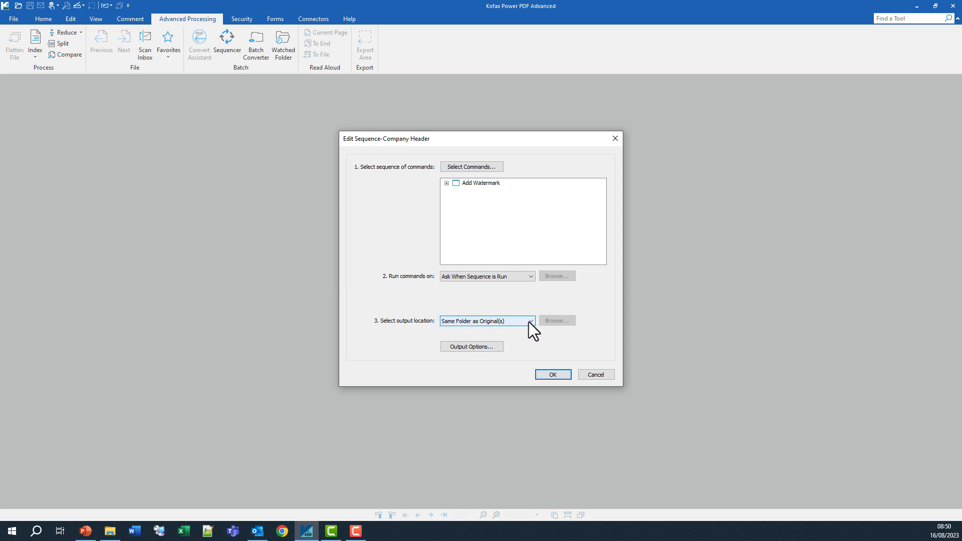
left_click(530, 322)
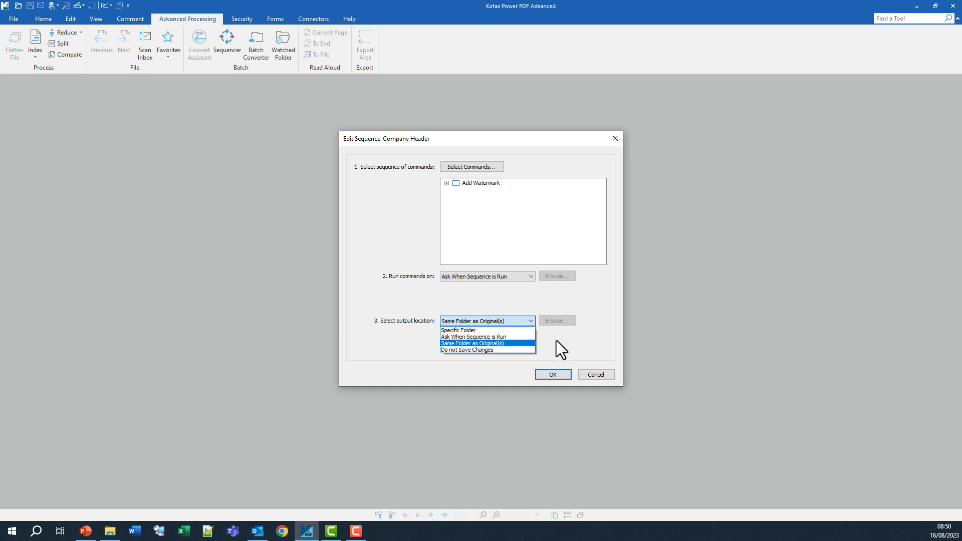
left_click(527, 342)
Set the output naming to insert "Processed_" before the original name without overwriting existing files, keep PDF Document format, and save the sequence
left_click(479, 348)
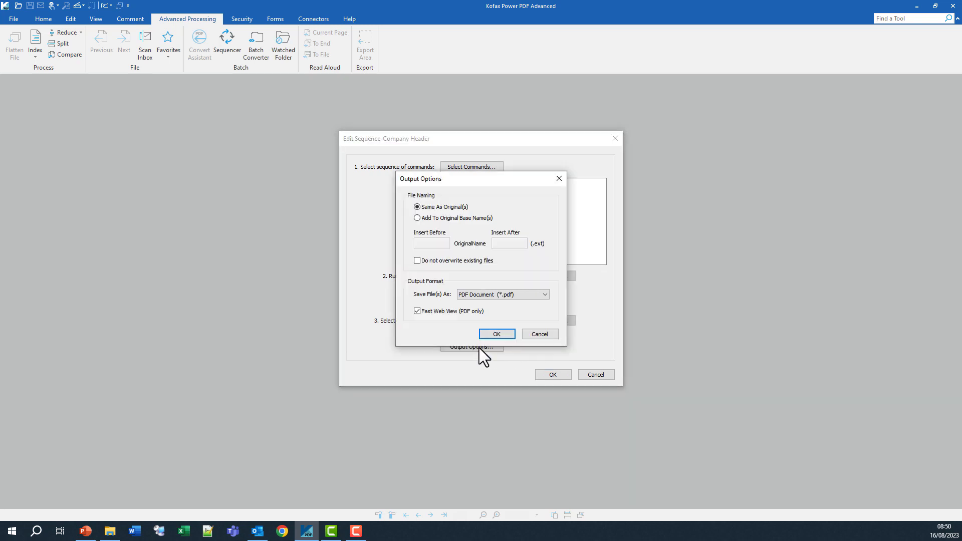
left_click(418, 219)
left_click(433, 243)
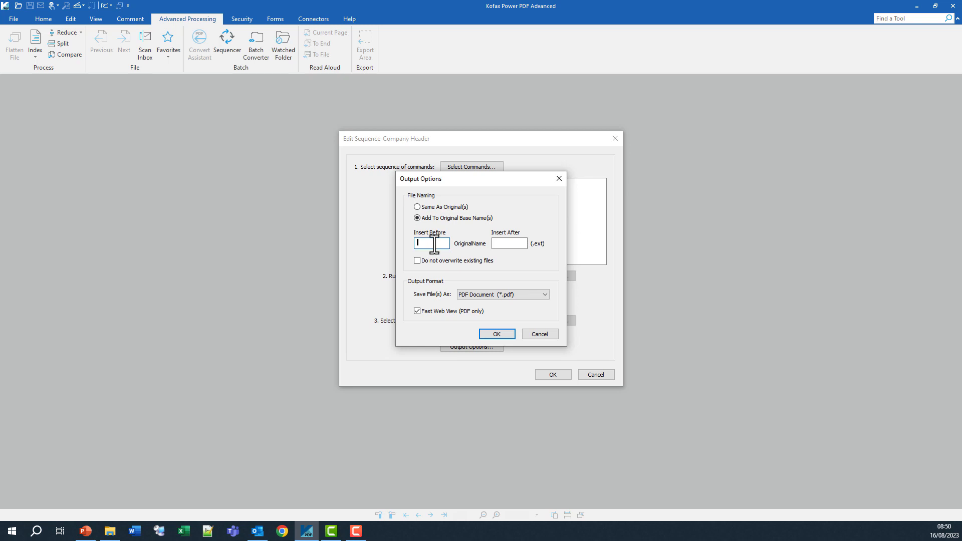
type("Processed_")
left_click(545, 294)
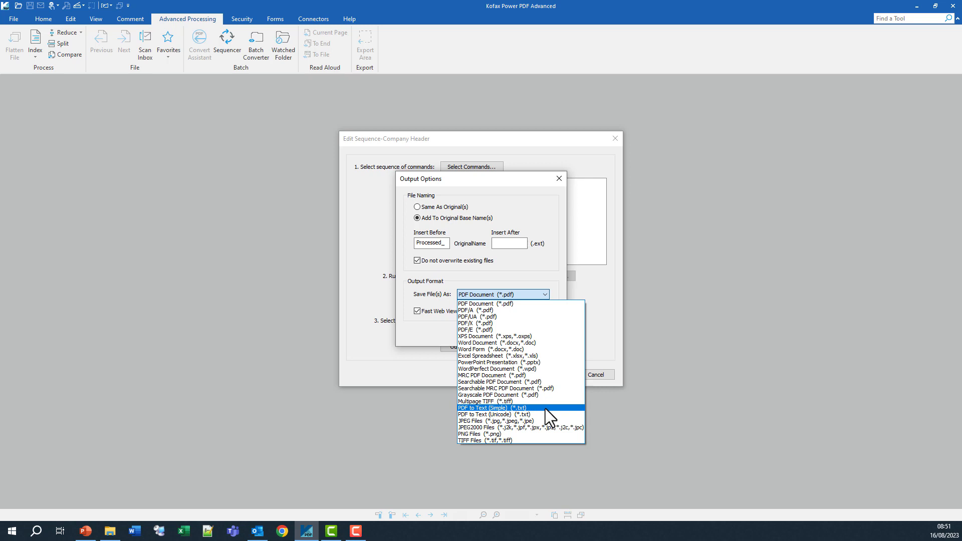
left_click(537, 262)
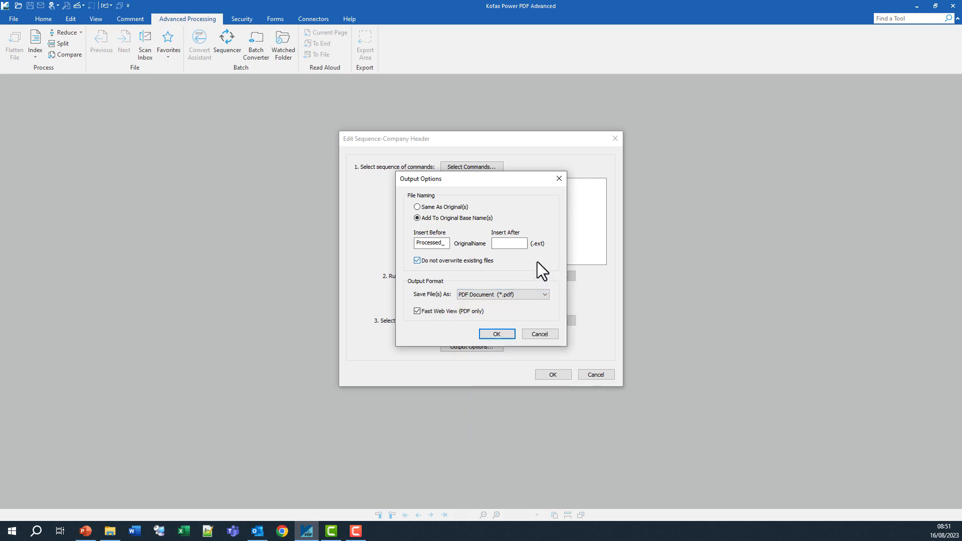
left_click(496, 335)
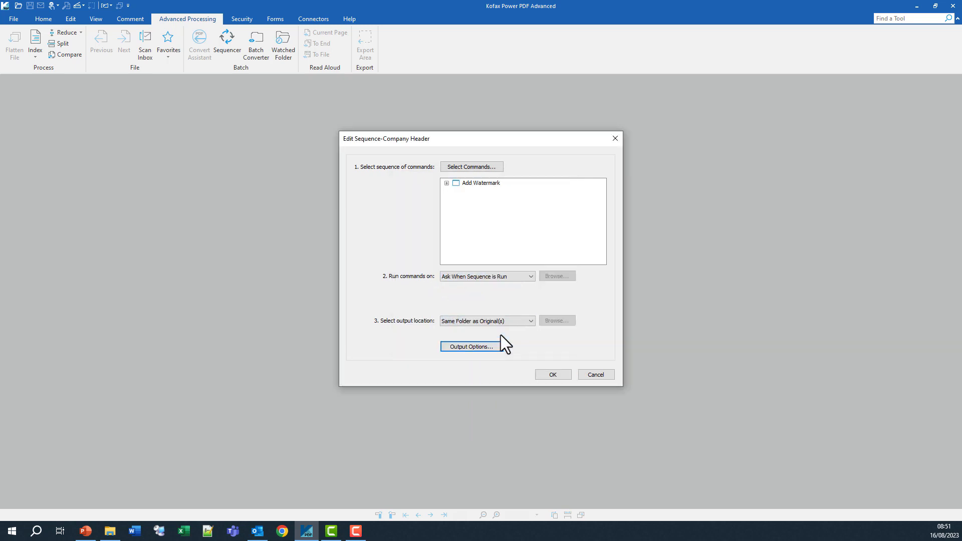
left_click(552, 376)
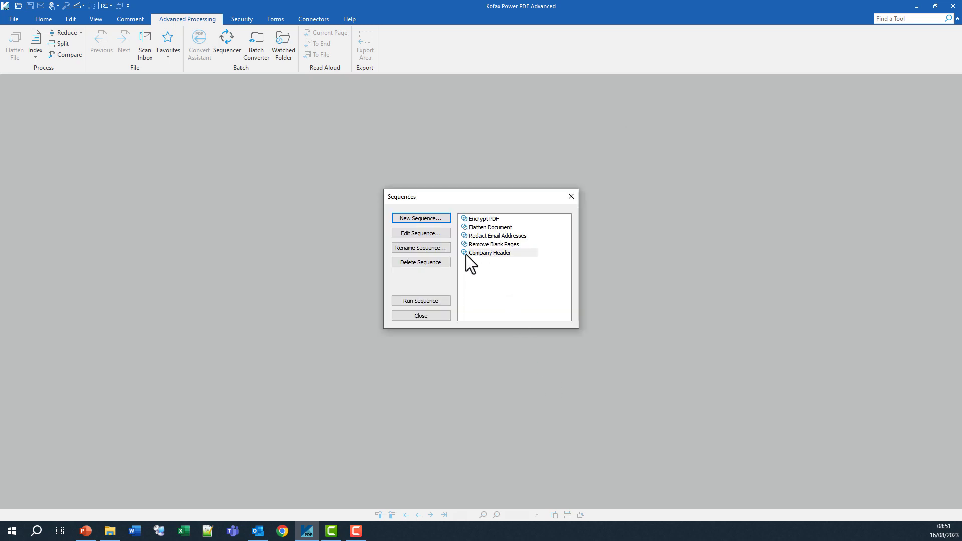
Look through Blank_Agreement_For_Signature.pdf in full-page view to check its pages before processing, and close the document
left_click(495, 252)
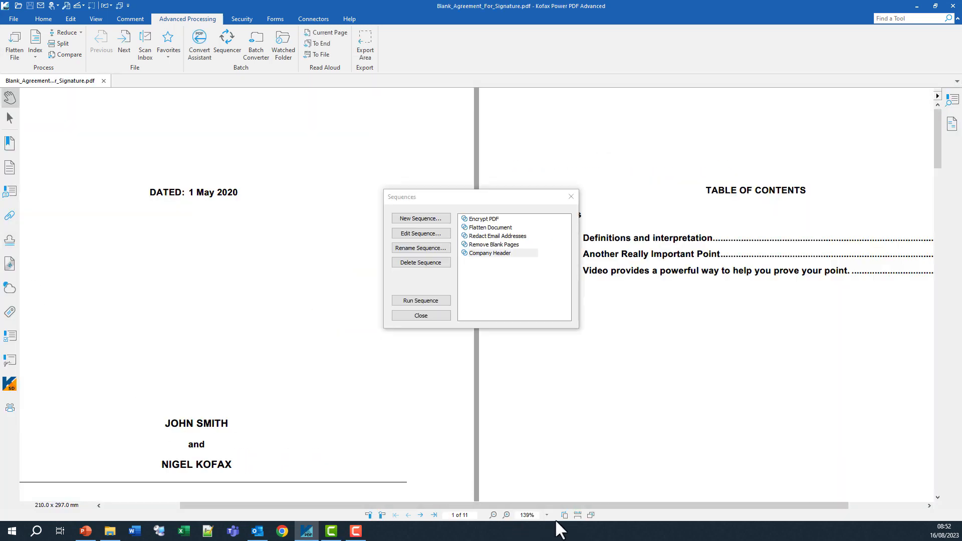
left_click(564, 516)
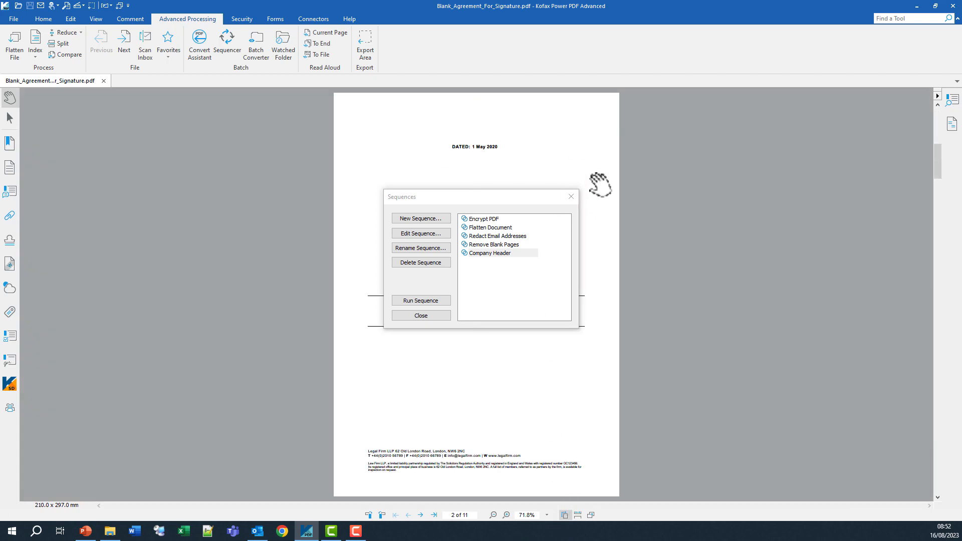
scroll(600, 185, "down", 20)
scroll(600, 185, "up", 20)
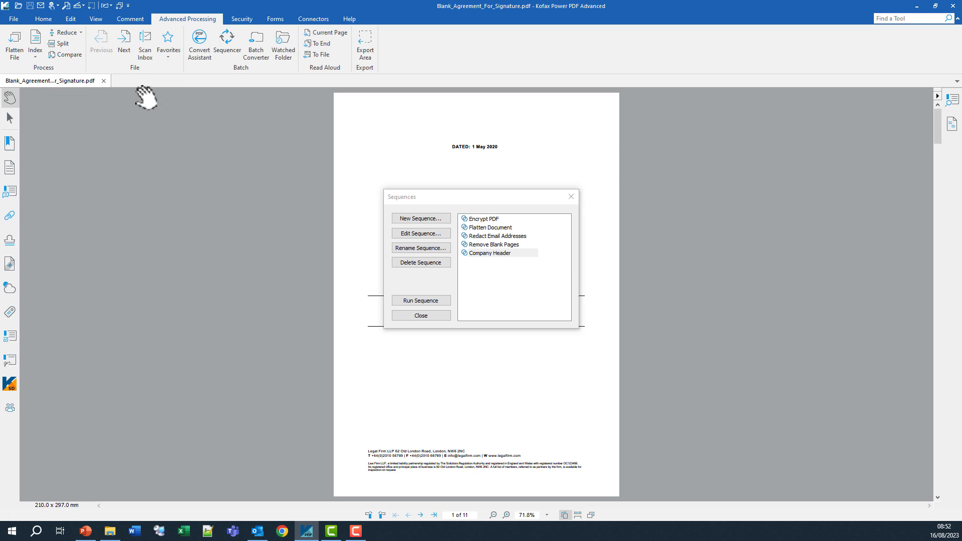
left_click(104, 81)
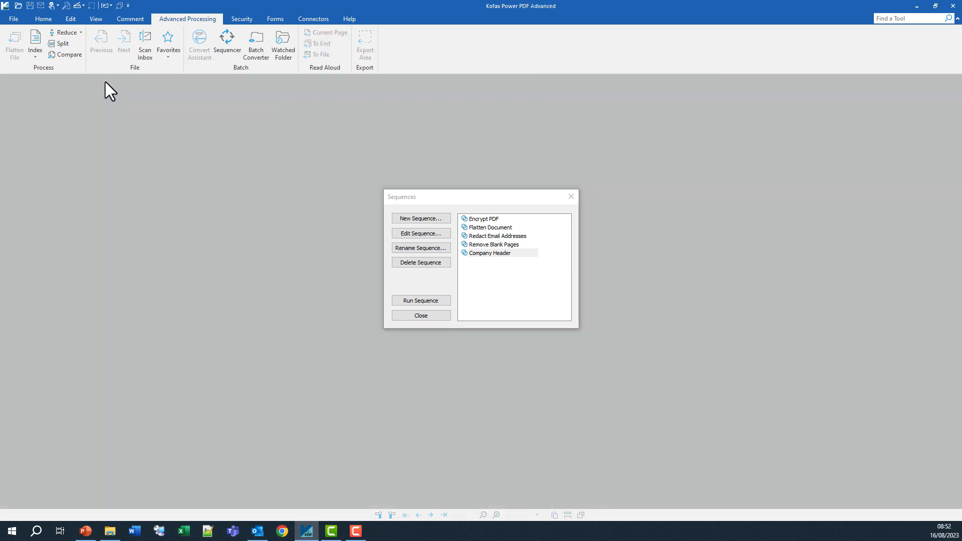
Run the Company Header sequence on Blank_Agreement_For_Signature.pdf from the 02_Sequencer folder
left_click(439, 303)
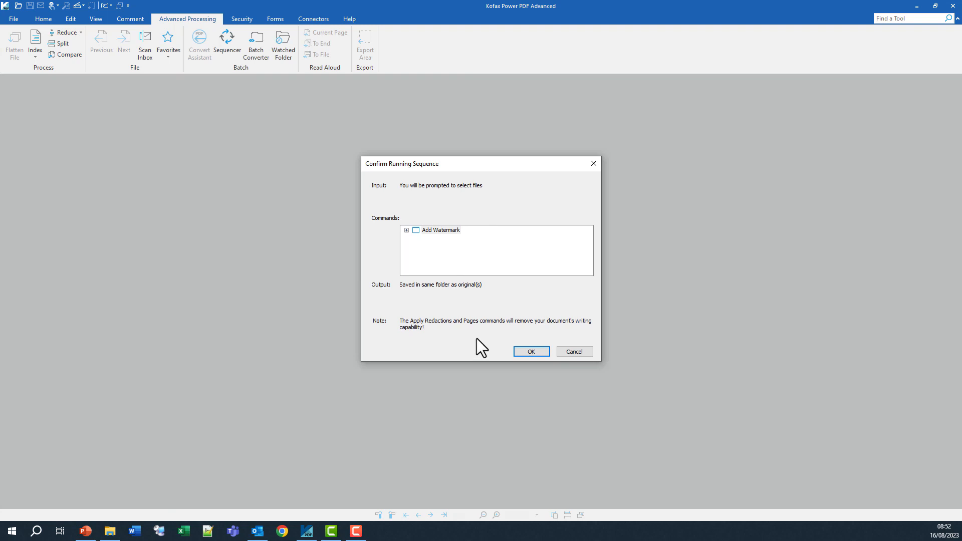
left_click(540, 350)
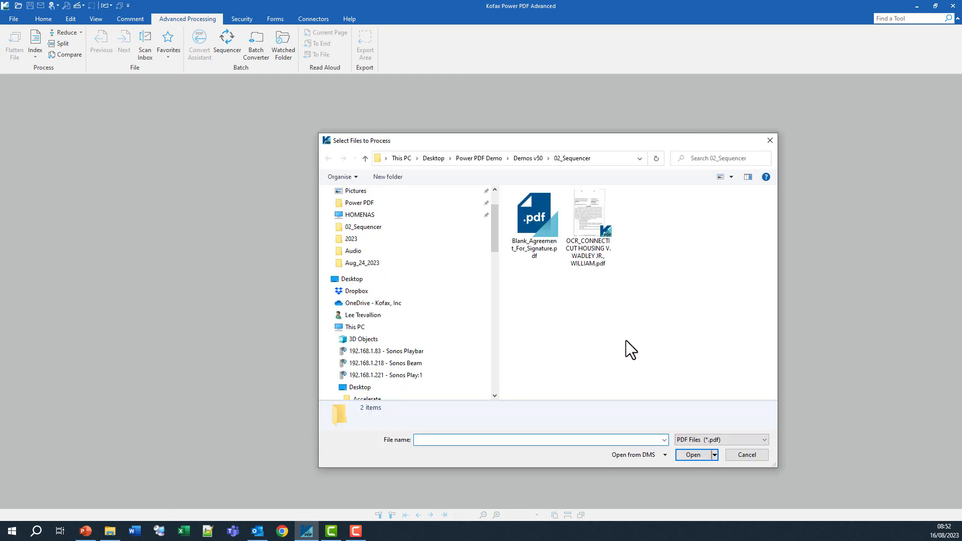
left_click(536, 224)
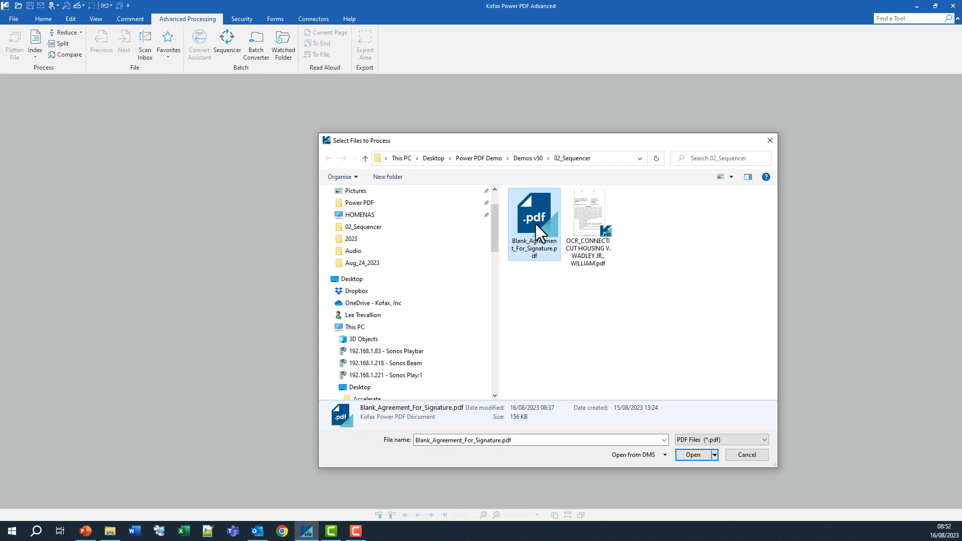
double_click(536, 224)
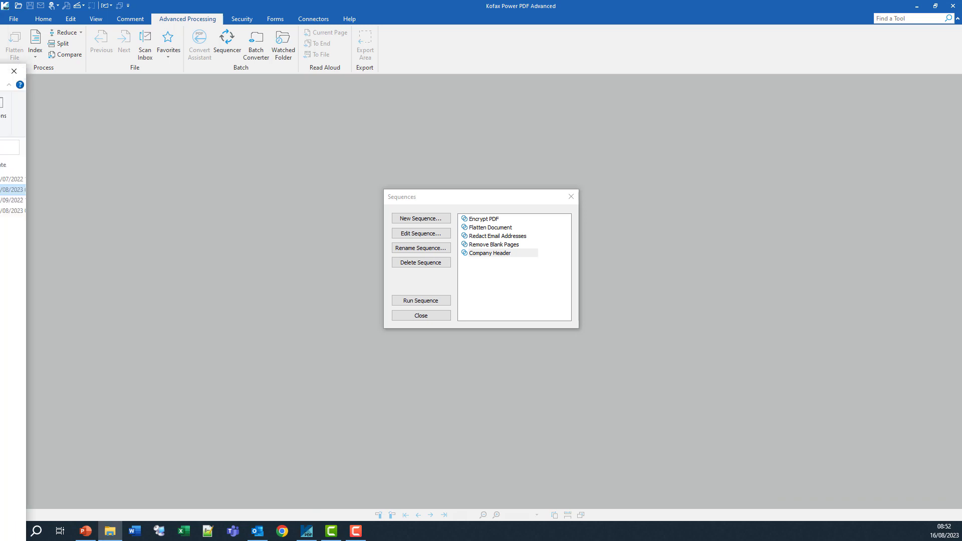
Open Processed_Blank_Agreement_For_Signature.pdf from the 02_Sequencer folder, check the header on its pages in Document Assembly view, and close it
left_click_drag(0, 87, 227, 100)
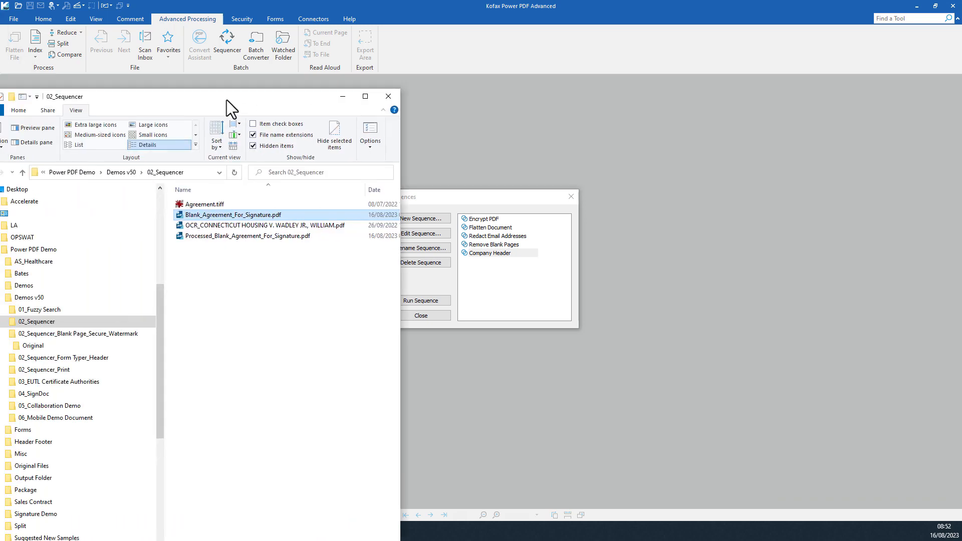
left_click(198, 239)
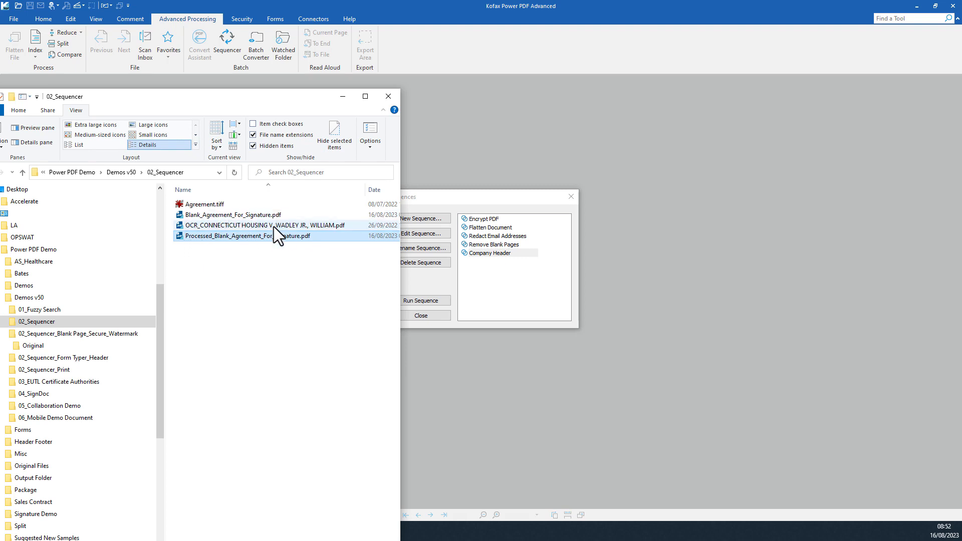
double_click(262, 240)
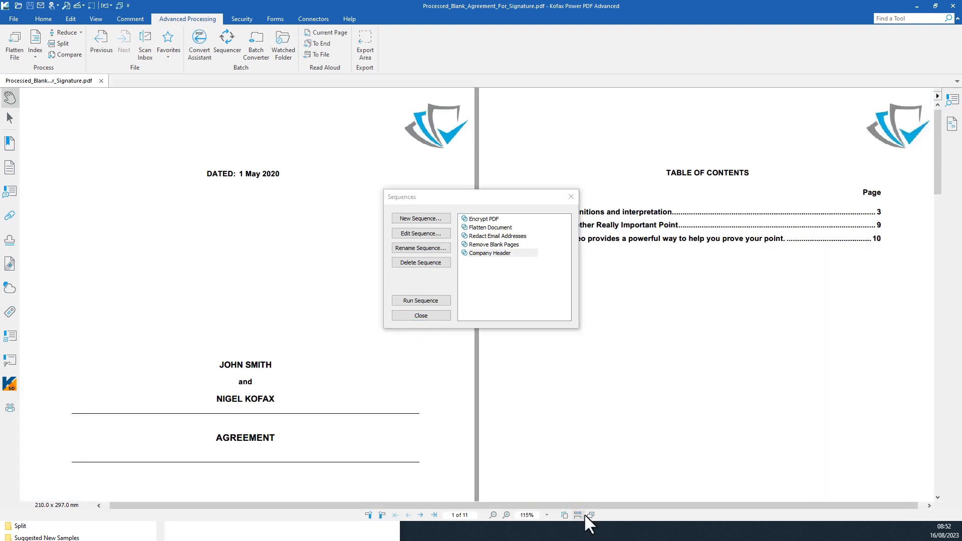
left_click(421, 317)
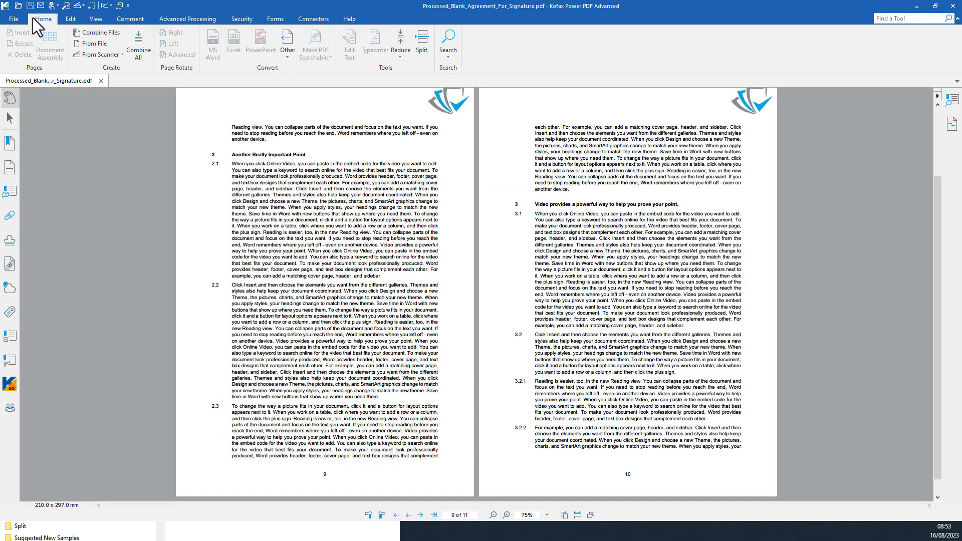
left_click(48, 41)
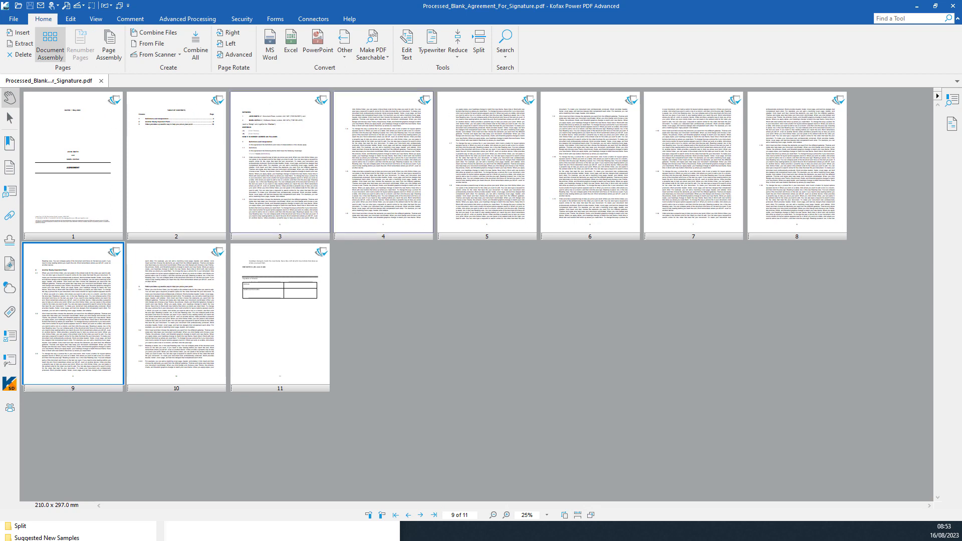
left_click(101, 81)
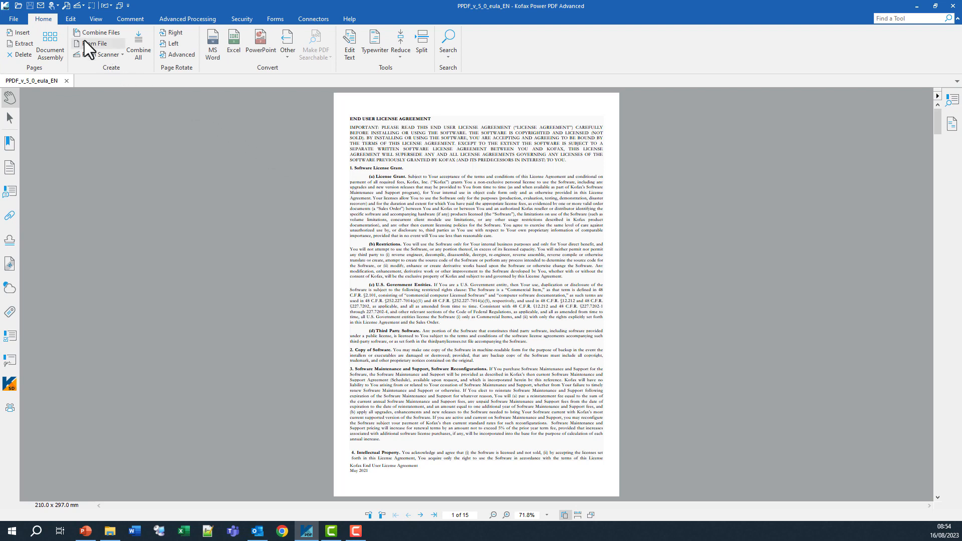
Show the pages of PPDF_v_5_0_eula_EN in Document Assembly view and create a new sequence named "Blank Pages Confidential Encrypt"
left_click(49, 37)
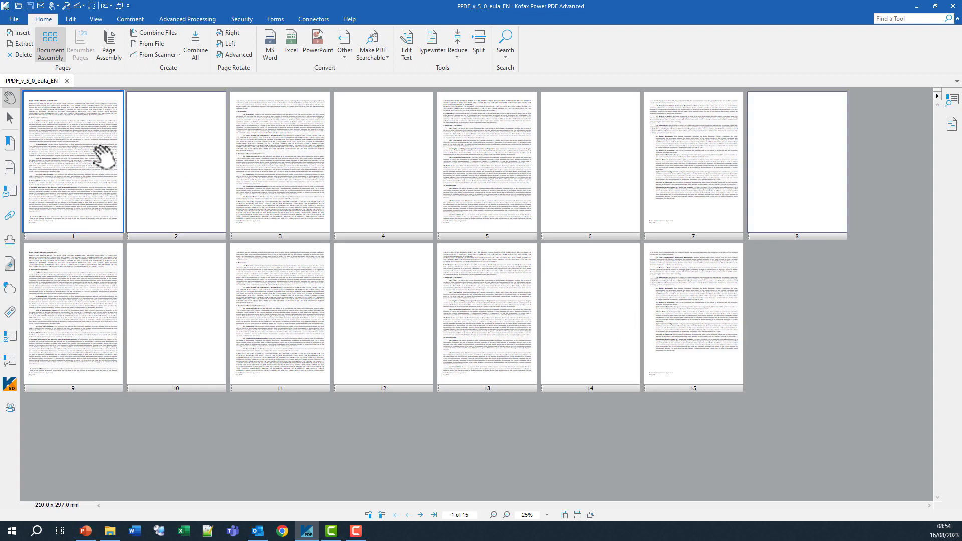
left_click(200, 20)
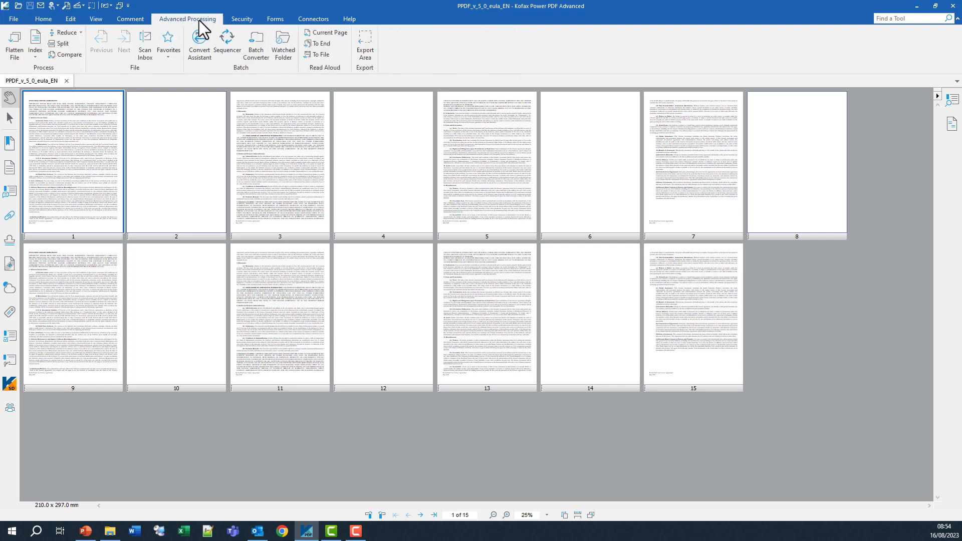
left_click(226, 44)
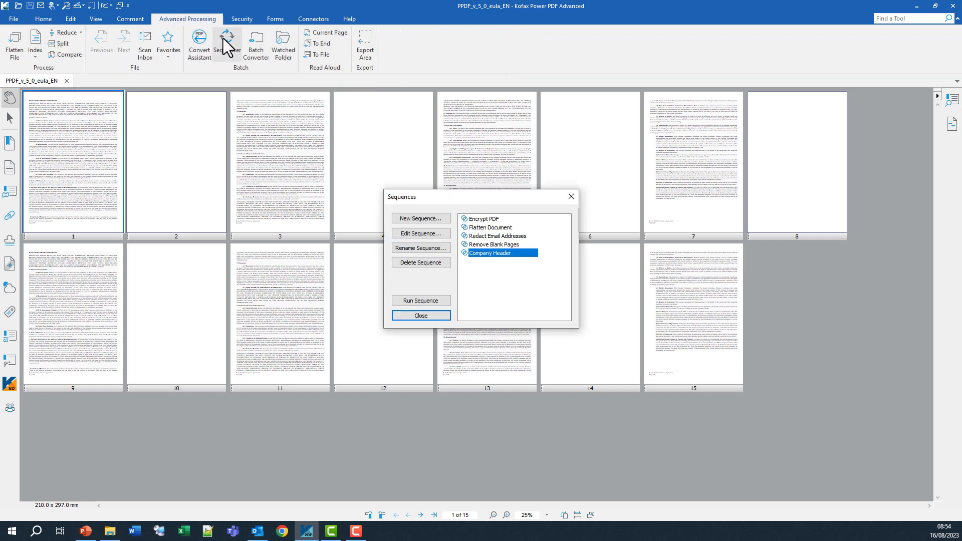
left_click(431, 221)
type("Blank Pages Confidential Encrypt")
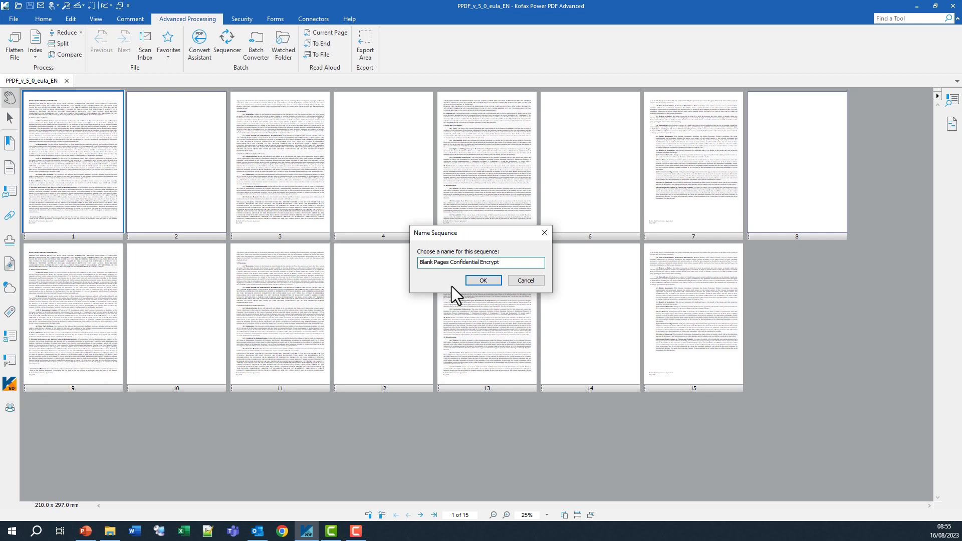
left_click(492, 279)
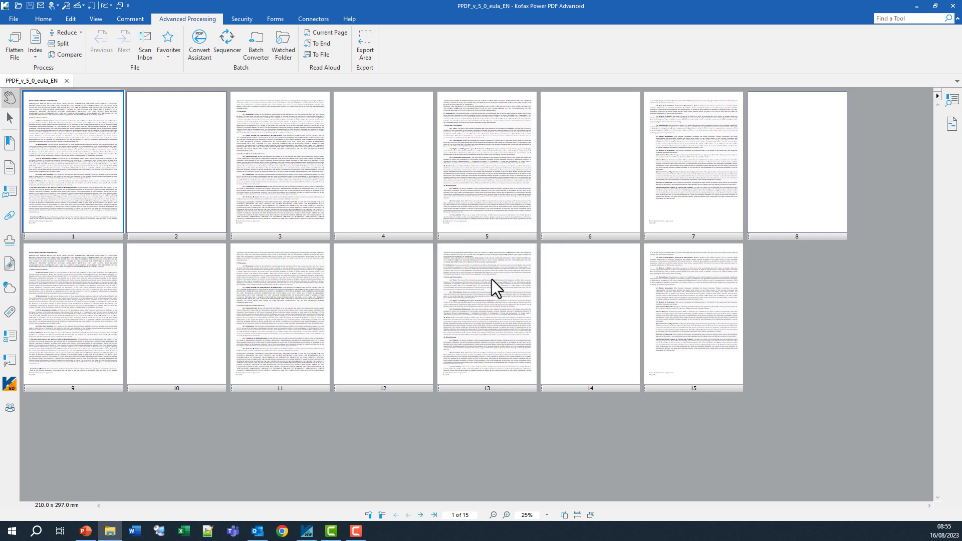
Add the Delete Pages command to the sequence and set it to delete Blank Pages
left_click(470, 169)
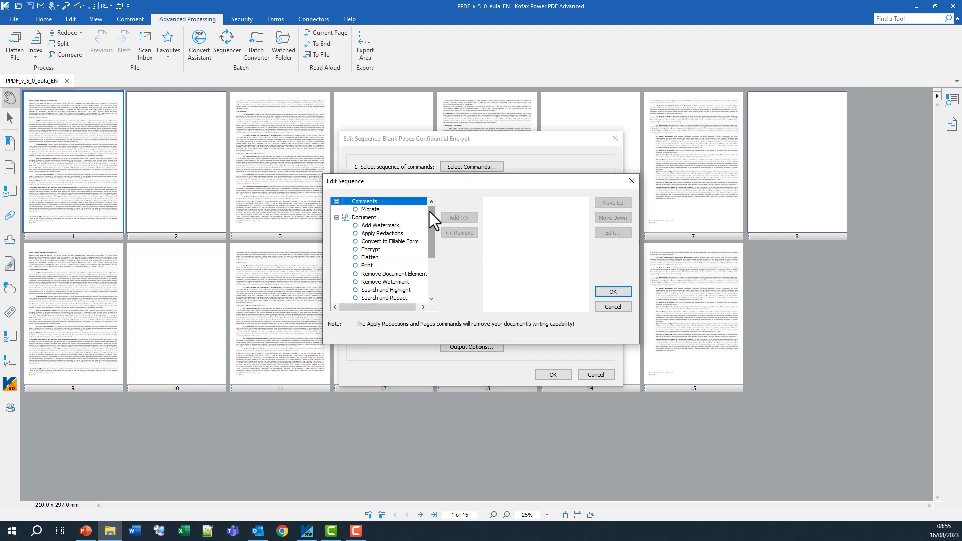
left_click_drag(429, 211, 432, 257)
left_click(377, 274)
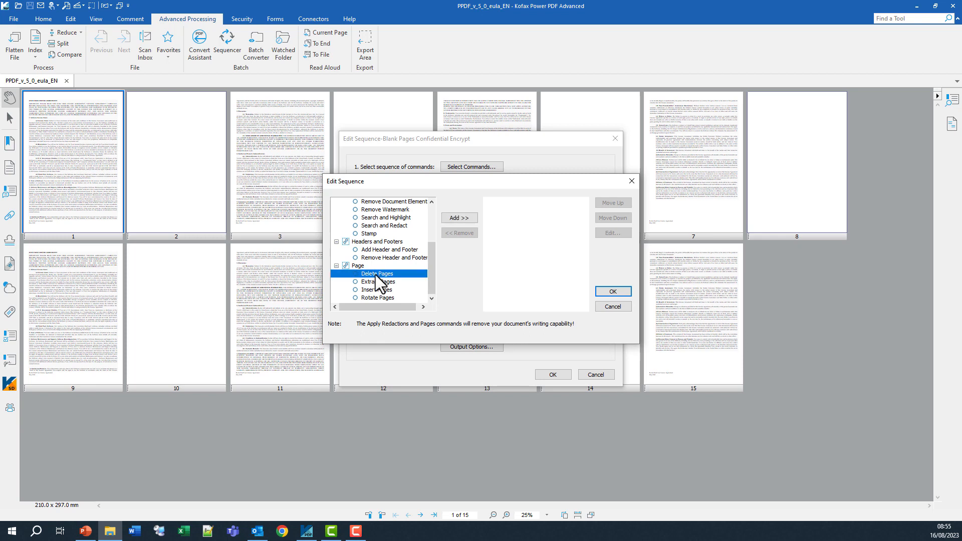
left_click(458, 219)
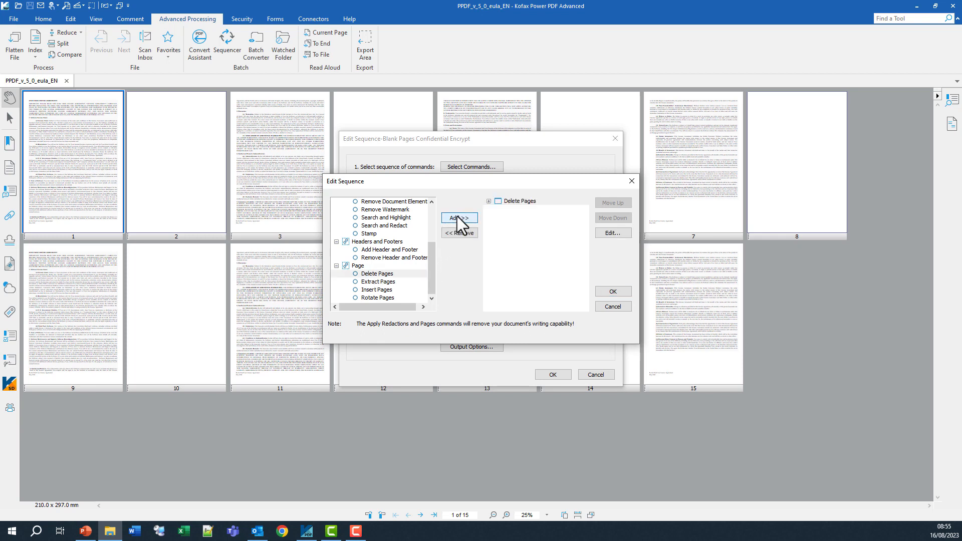
left_click(612, 233)
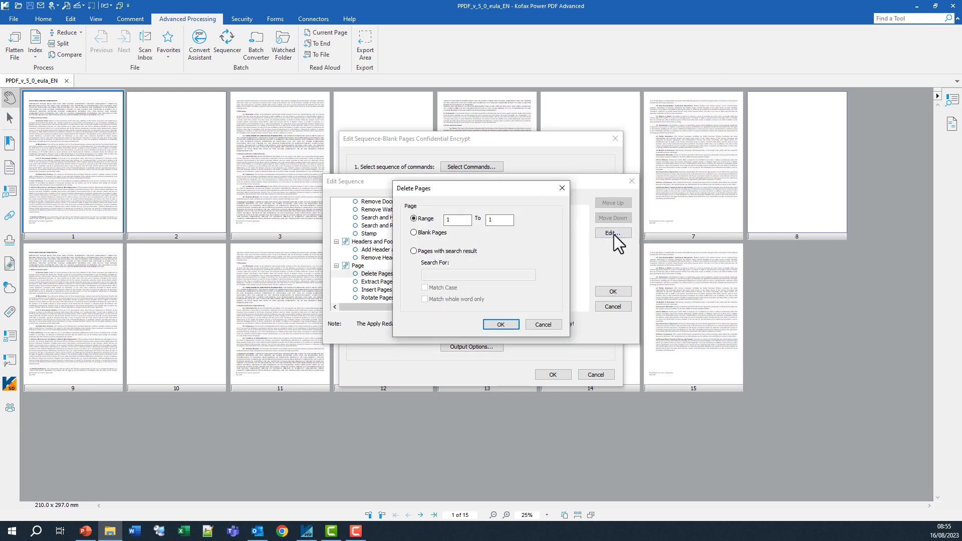
left_click(419, 233)
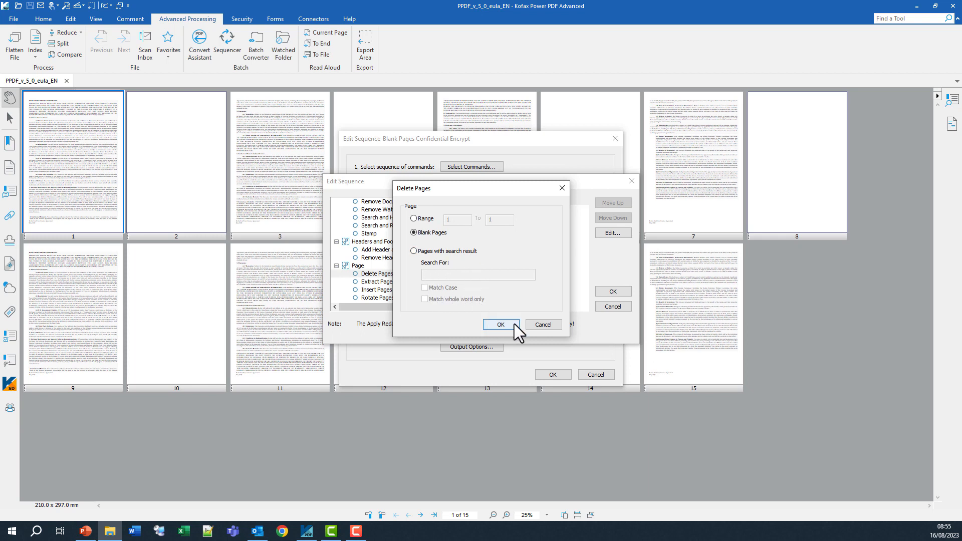
left_click(501, 325)
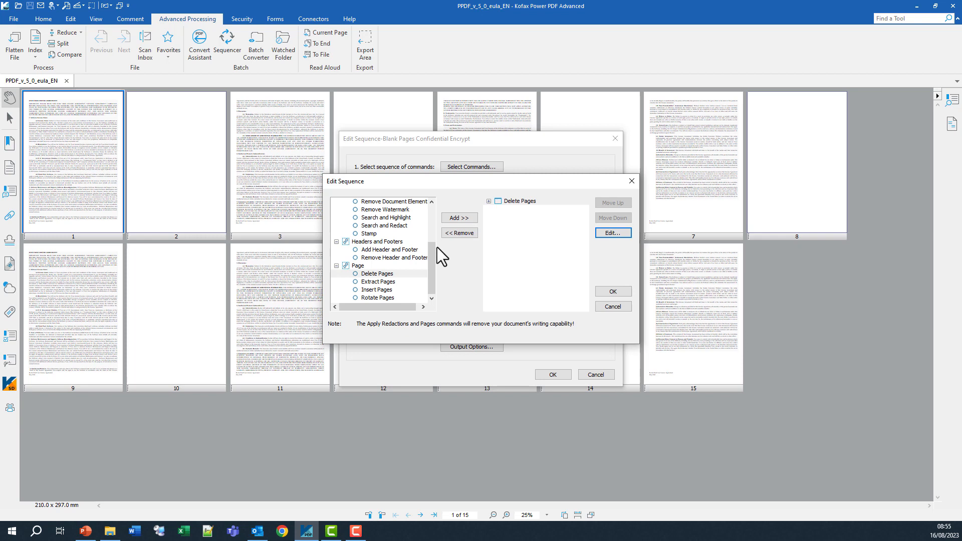
Add the Add Watermark command to the sequence, using the Confidential watermark on all pages
left_click_drag(429, 254, 429, 221)
left_click(396, 218)
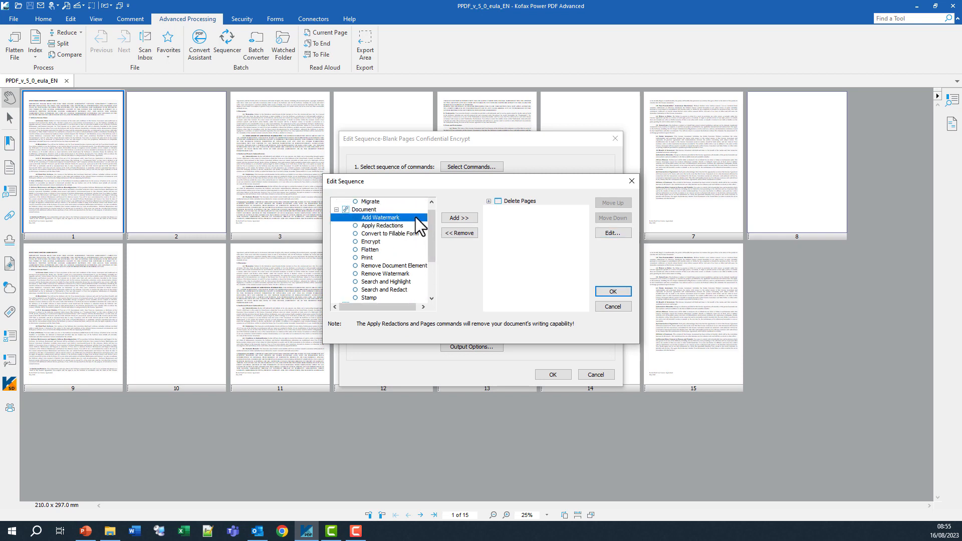
left_click(458, 219)
left_click(609, 233)
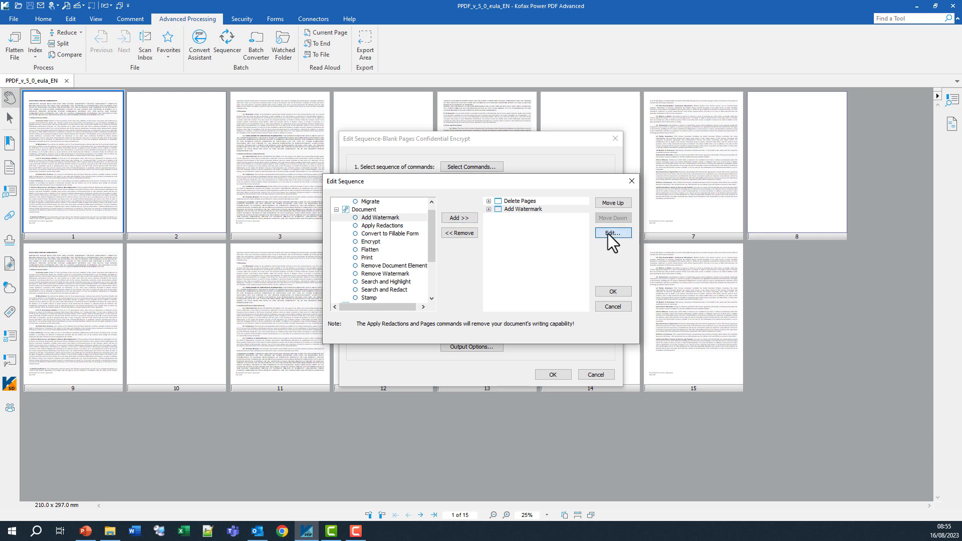
left_click(348, 208)
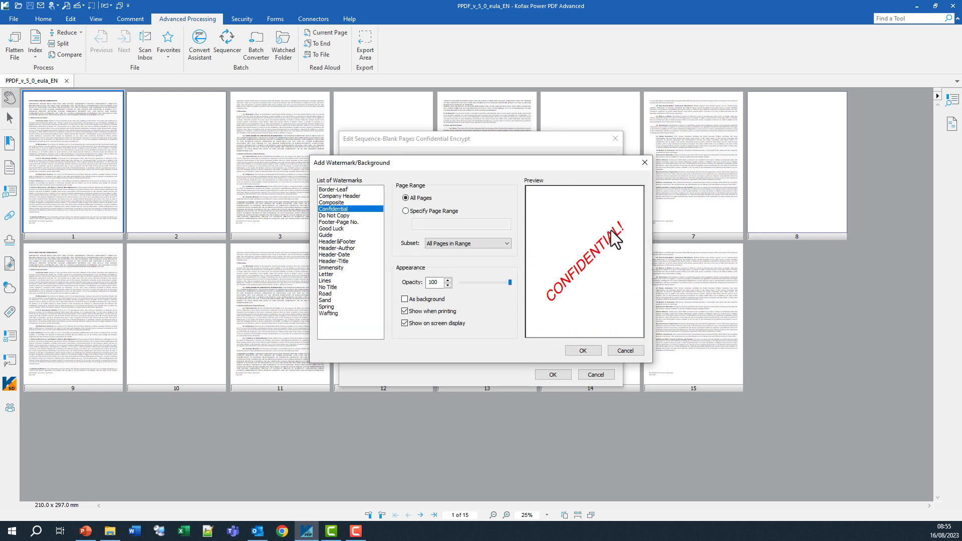
left_click(583, 350)
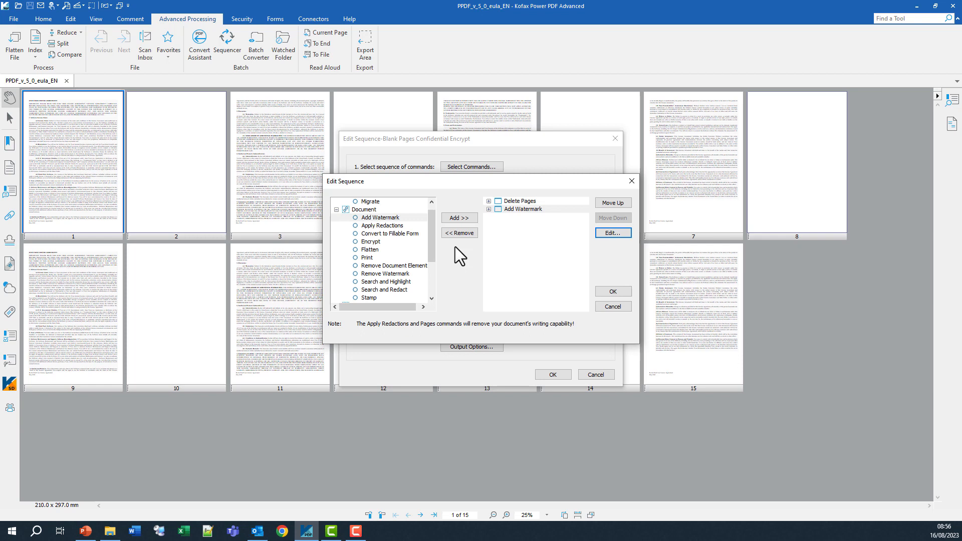
Add the Encrypt command to the sequence and set its security method to Password Security
left_click(369, 242)
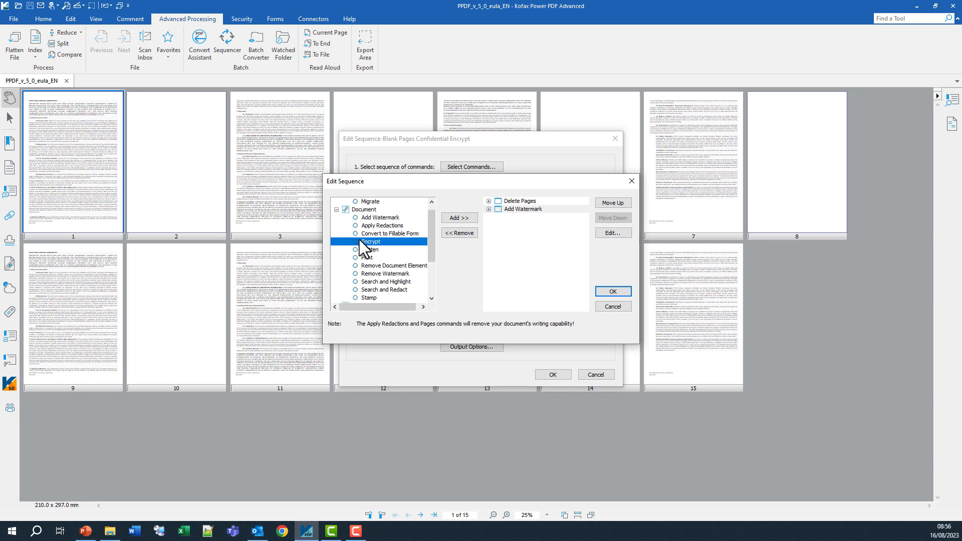
left_click(459, 218)
left_click(611, 233)
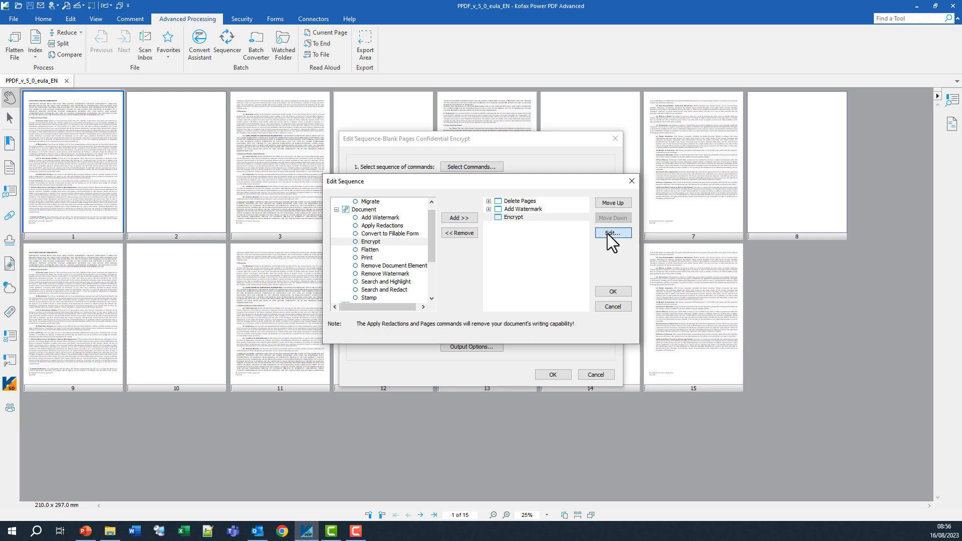
left_click(561, 247)
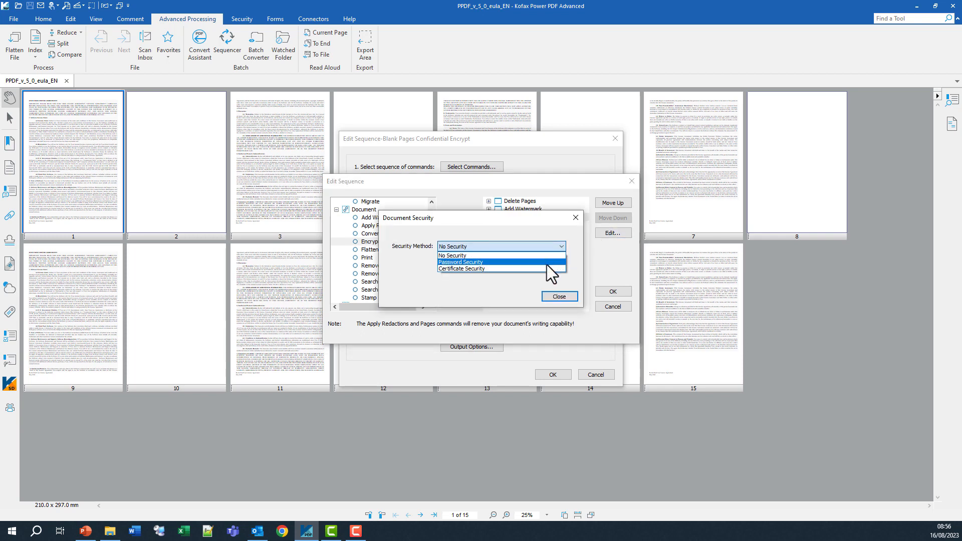
left_click(548, 263)
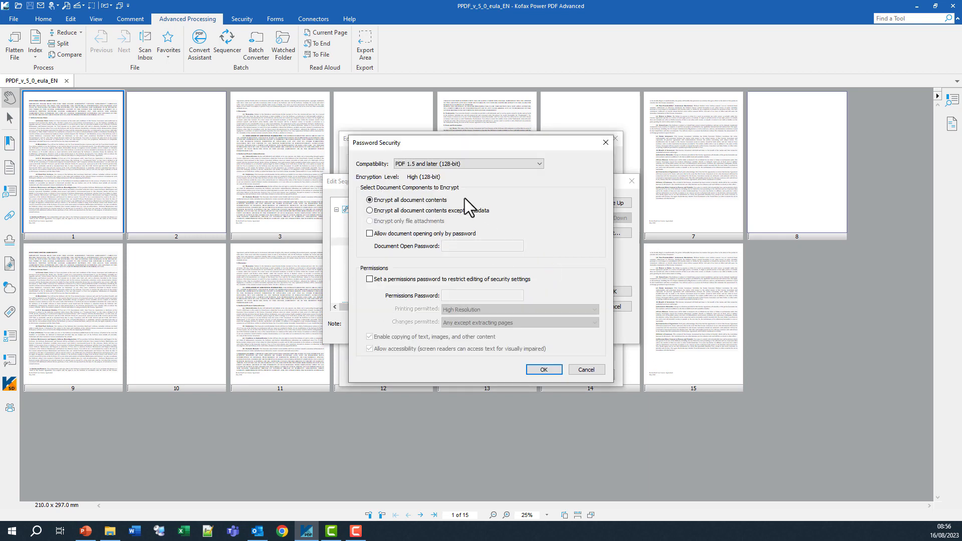
Allow document opening only by password, enter and confirm the document open password, and accept the security settings and command list
left_click(369, 234)
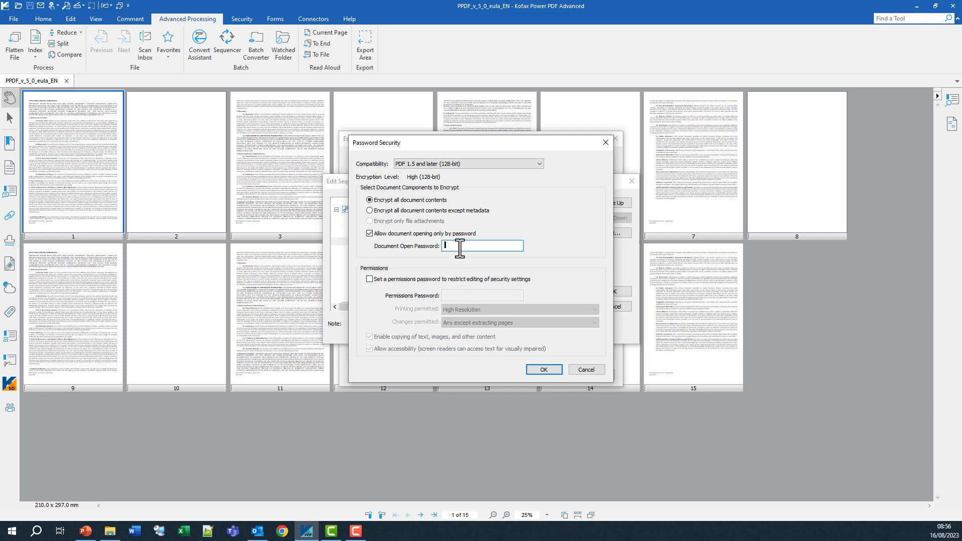
type("••••••••")
left_click(544, 370)
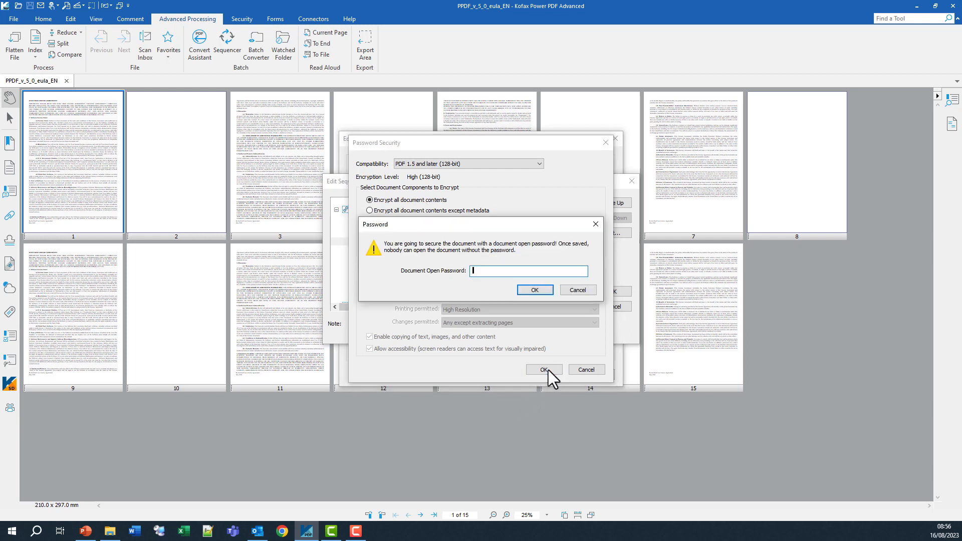
type("••••••••")
left_click(543, 289)
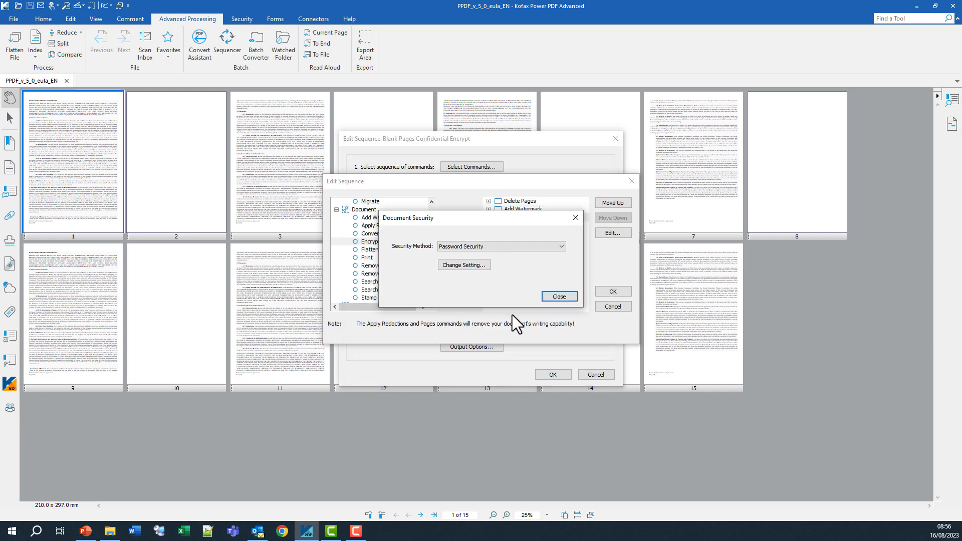
left_click(559, 297)
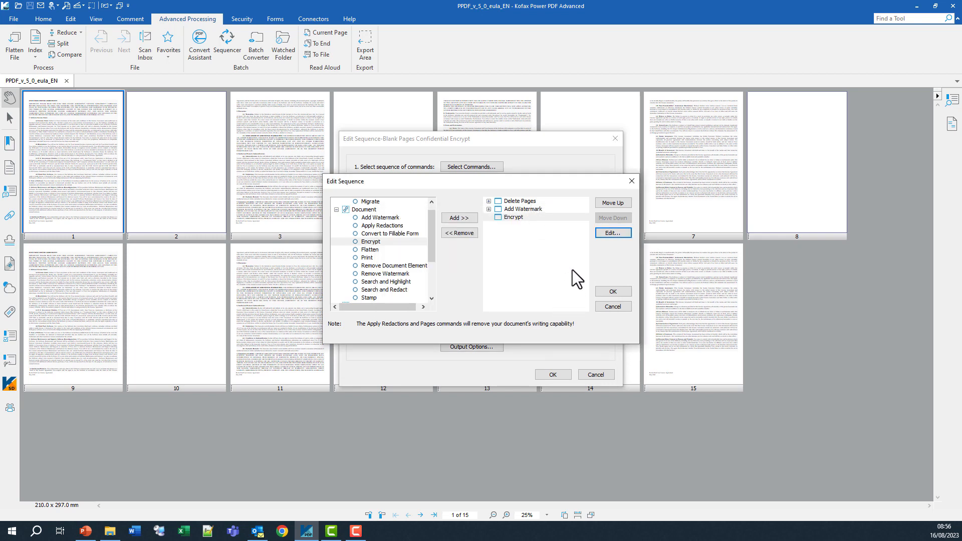
left_click(613, 292)
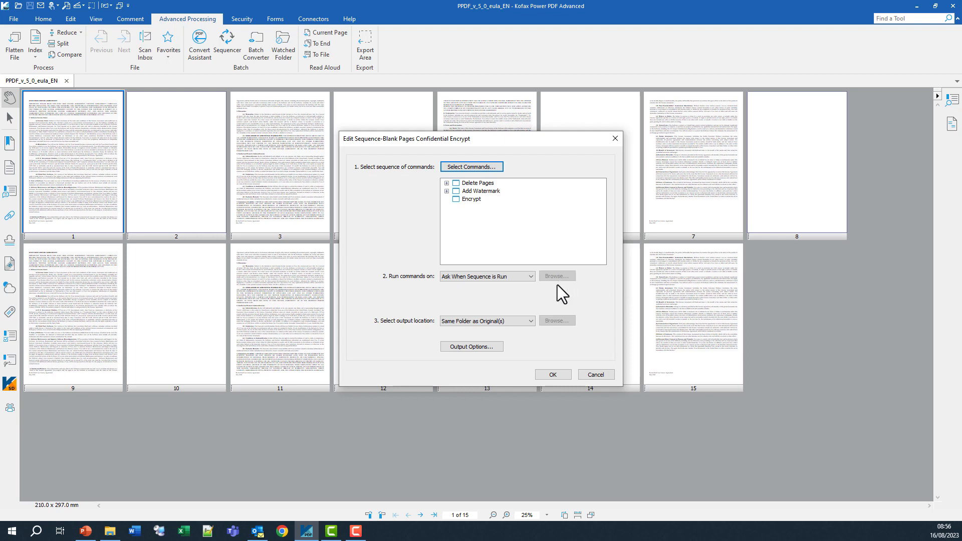
Set the sequence to run its commands on All Open Files and accept the sequence settings
left_click(532, 277)
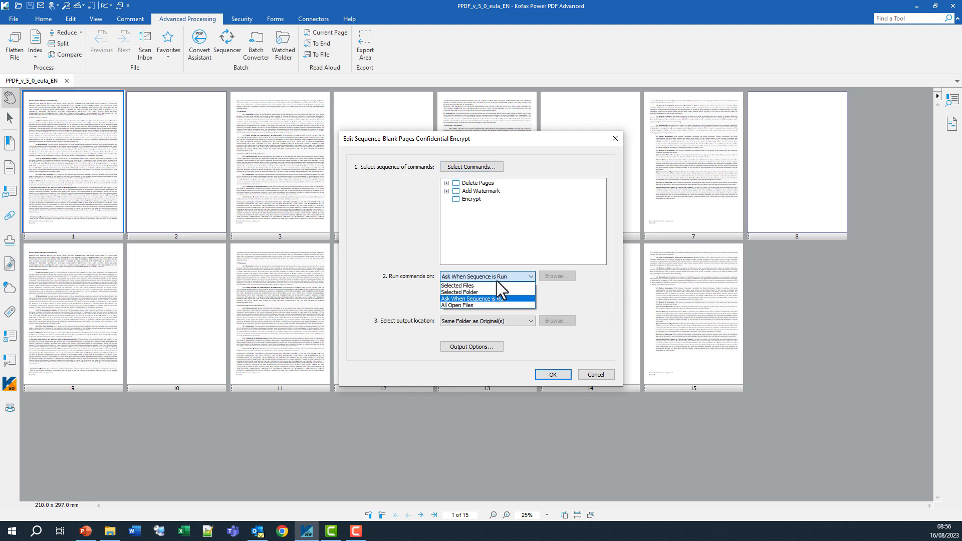
left_click(492, 305)
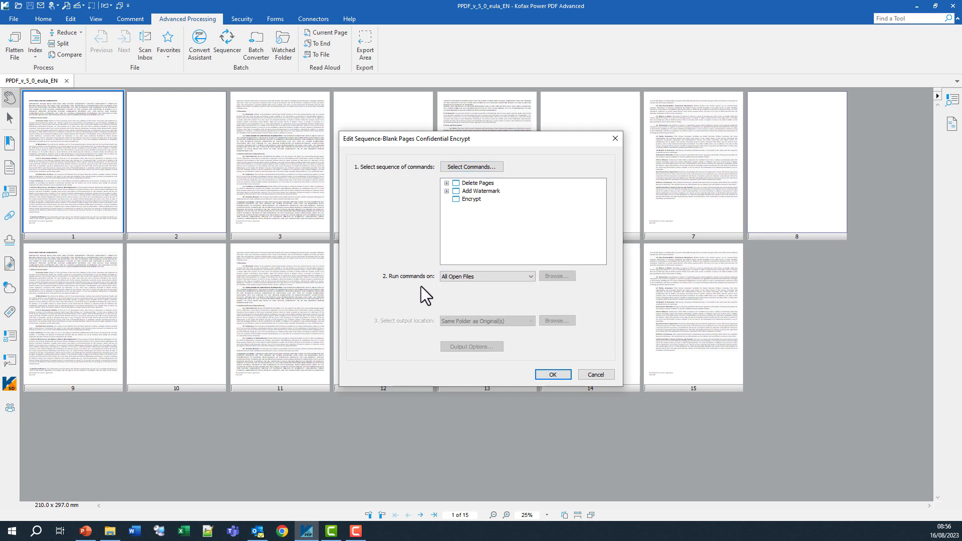
left_click(552, 374)
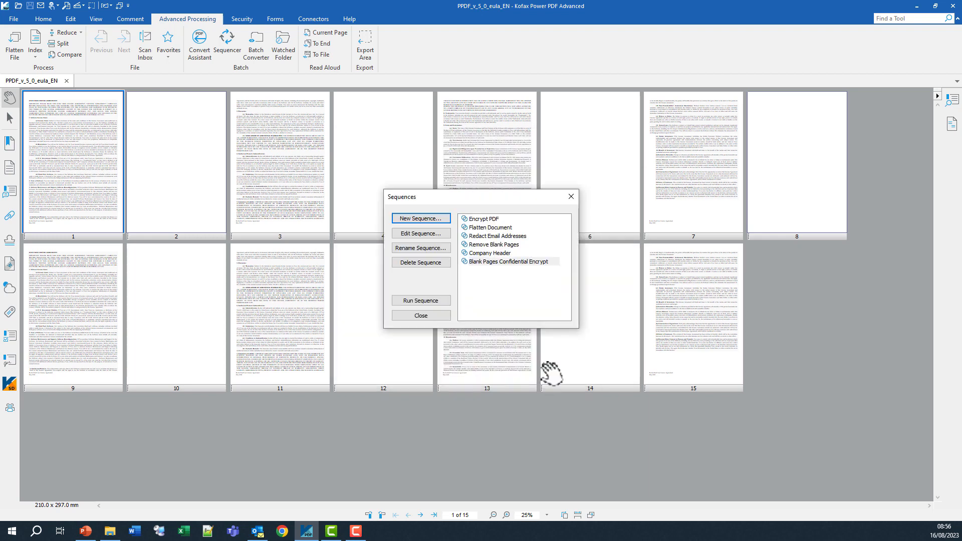
Run the Blank Pages Confidential Encrypt sequence on the open document and close the sequence manager
left_click(503, 261)
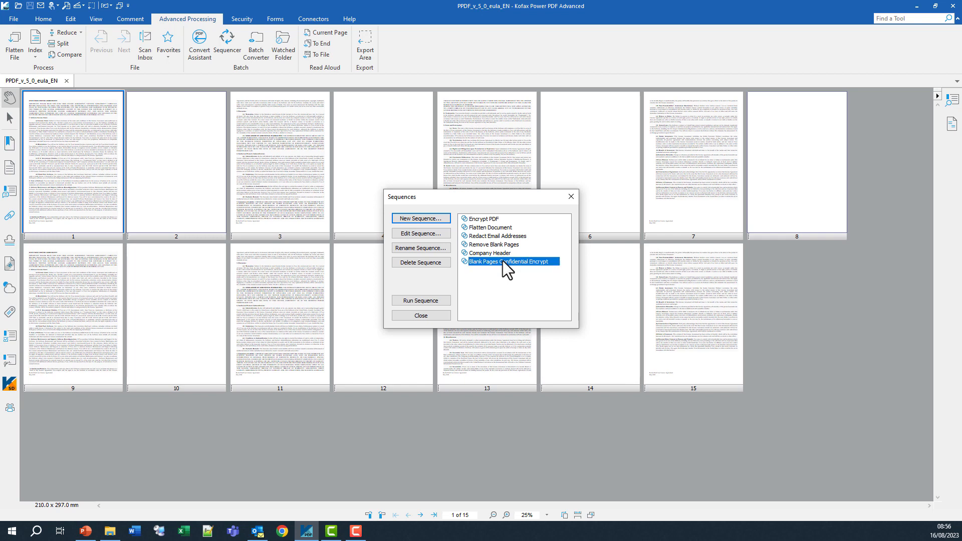
left_click(421, 301)
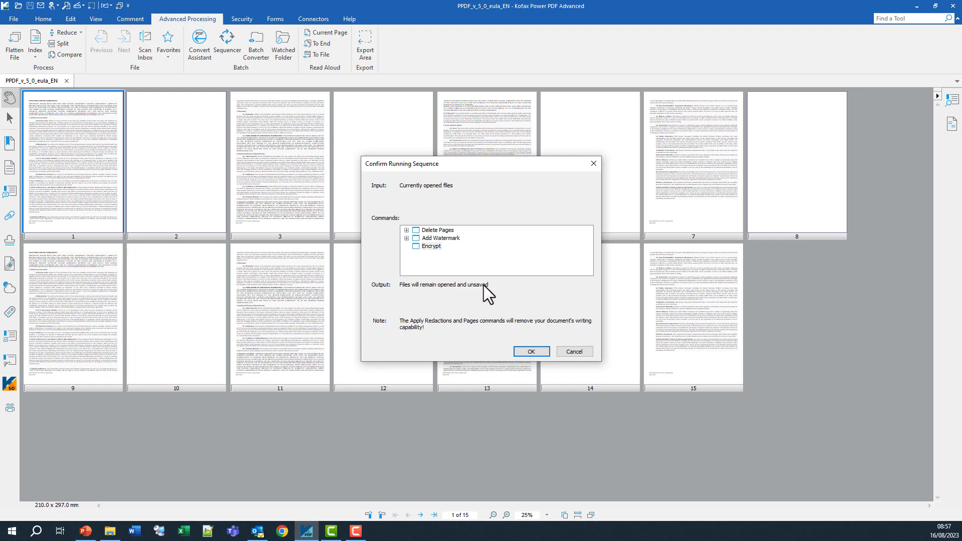
left_click(531, 352)
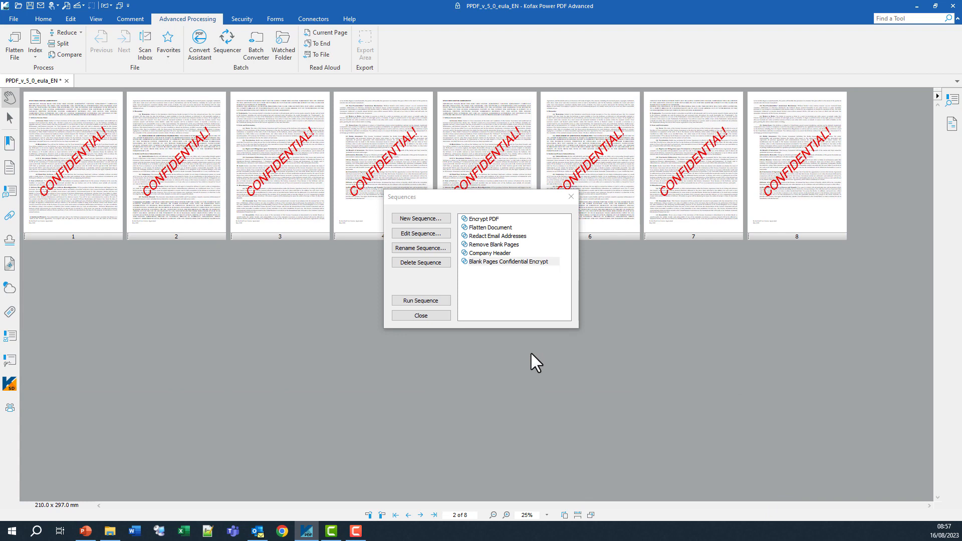
left_click(420, 316)
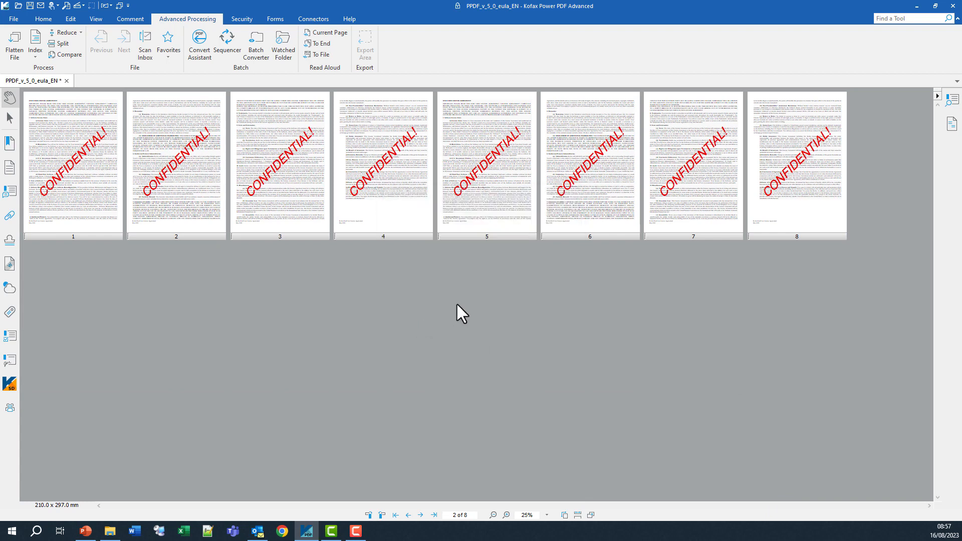
Save the processed document in the 02_Sequencer_Blank Page_Secure_Watermark folder as Processed_Secured_PPDF_v_5_0_eula_EN.pdf
left_click(12, 18)
left_click(26, 115)
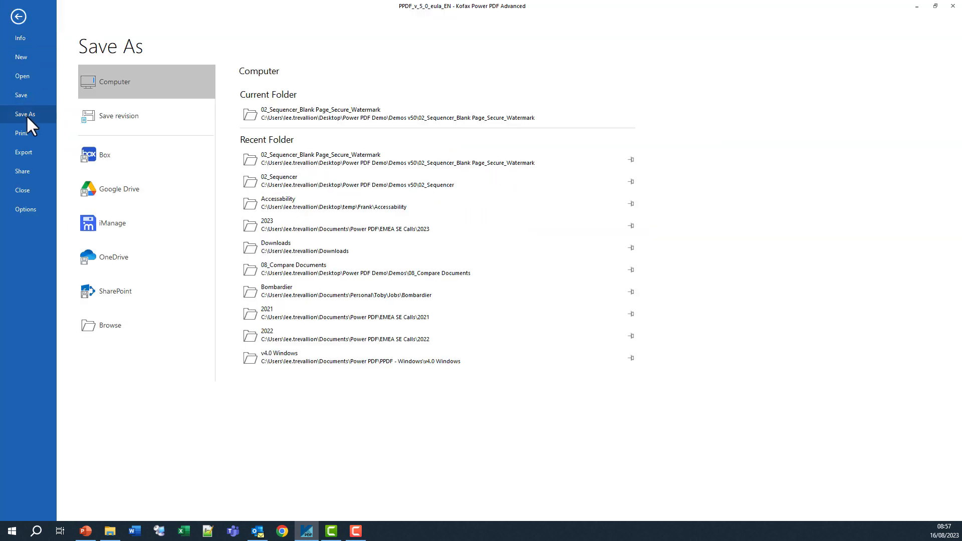
left_click(156, 329)
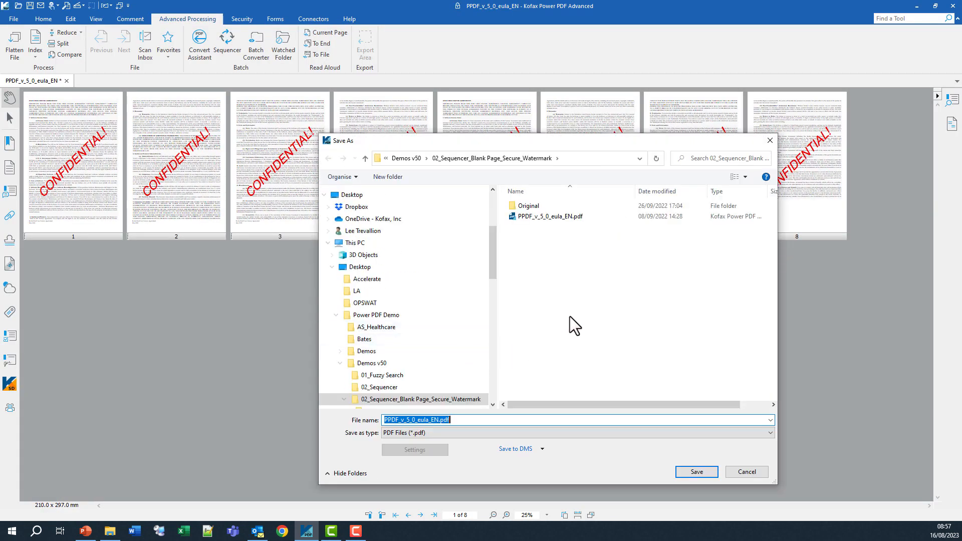
left_click(385, 420)
type("Process")
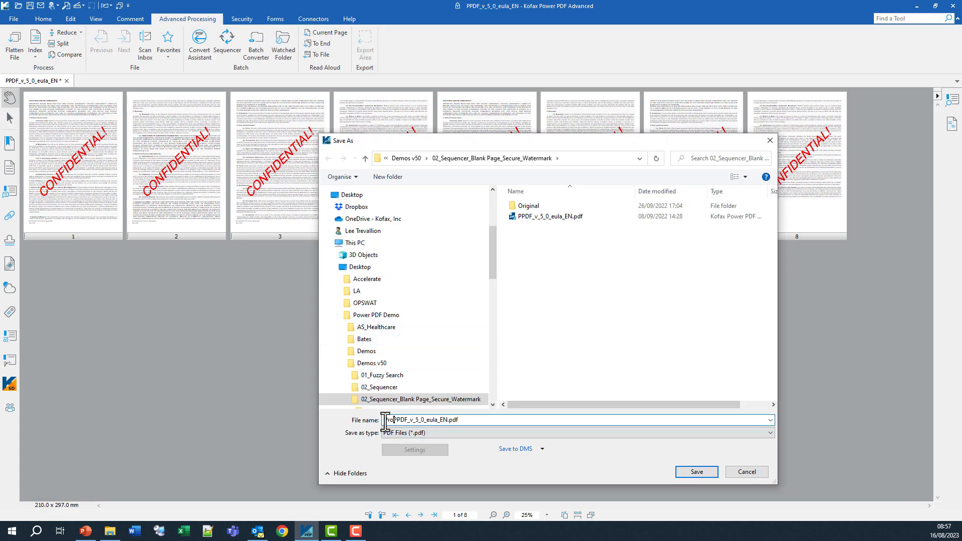
type("ed_")
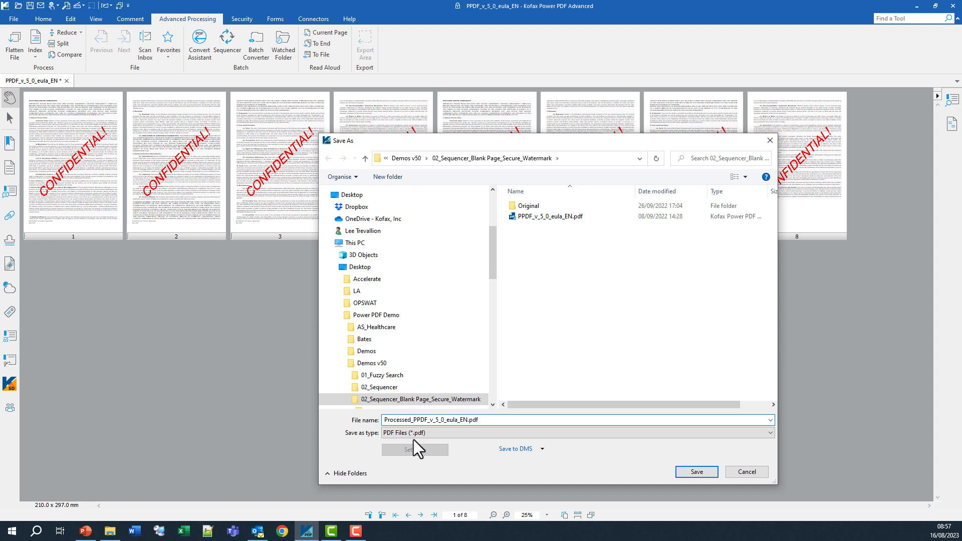
type("Secured_")
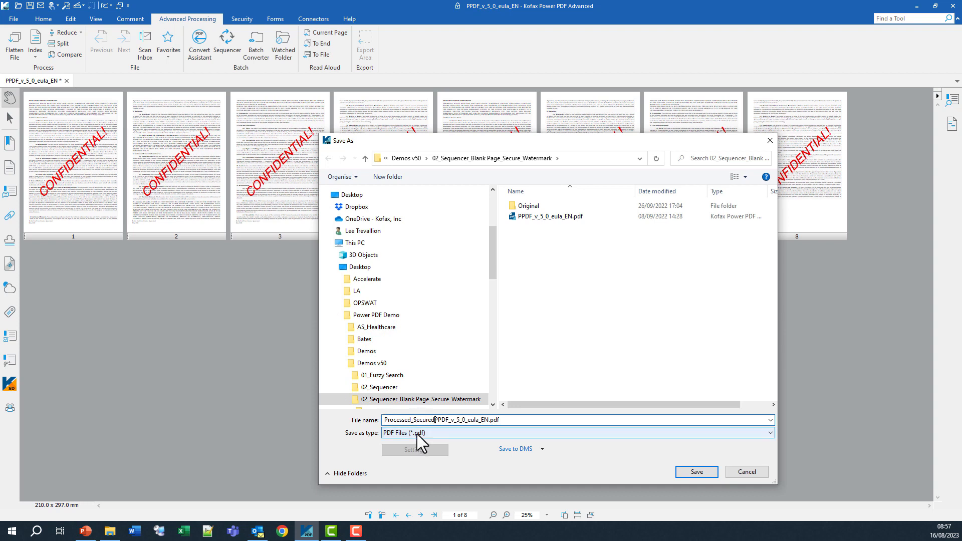
left_click(694, 474)
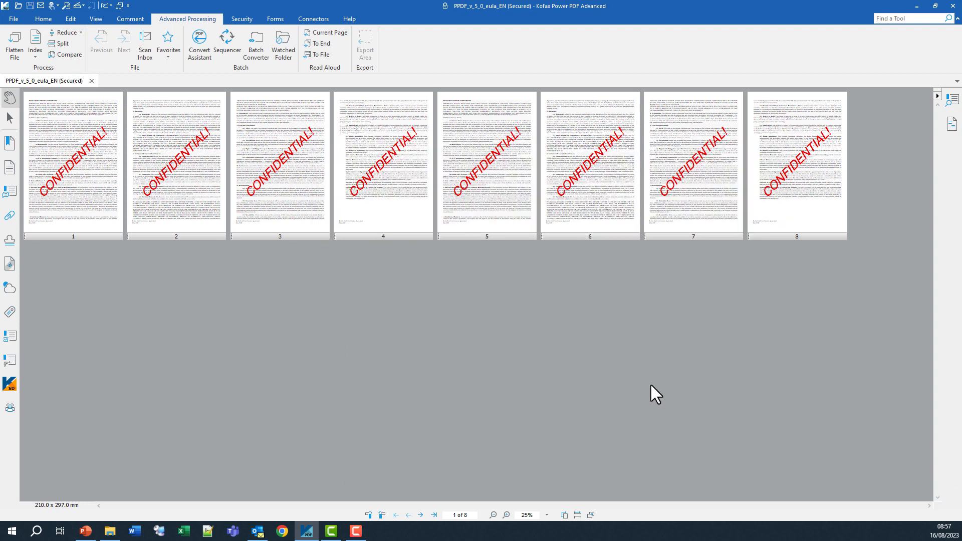
Close the document, then reopen the saved Processed_Secured PDF by entering its document open password
left_click(91, 81)
left_click_drag(0, 22, 163, 27)
double_click(115, 153)
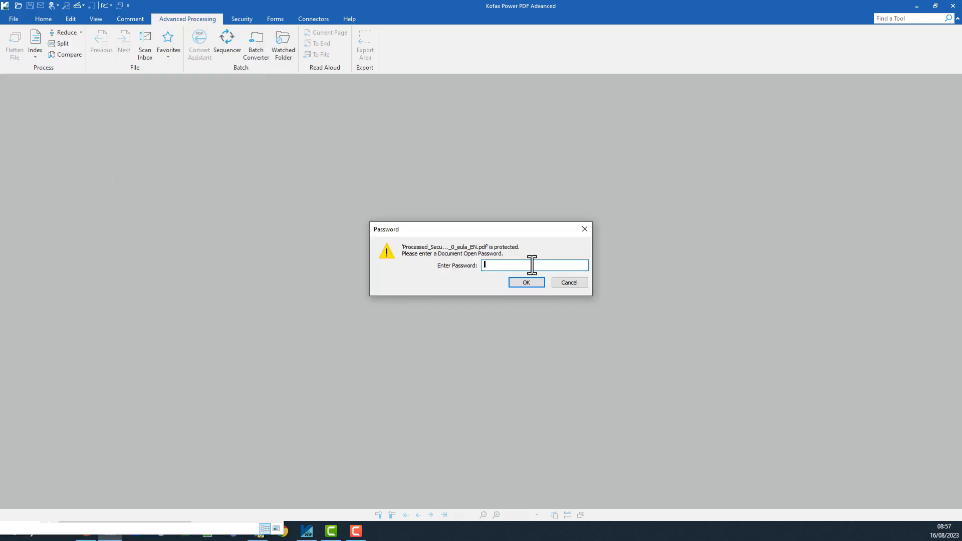
type("********")
left_click(531, 286)
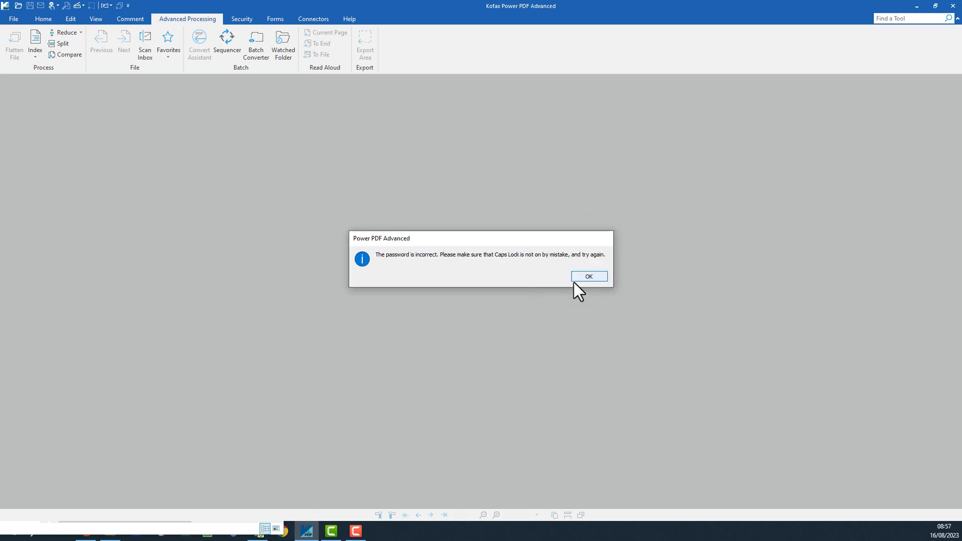
left_click(587, 276)
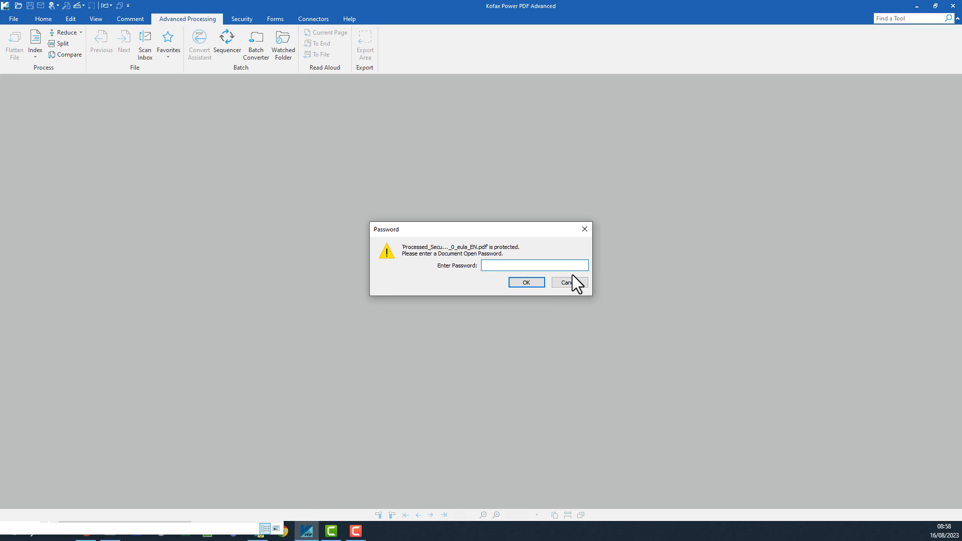
type("********")
key("Return")
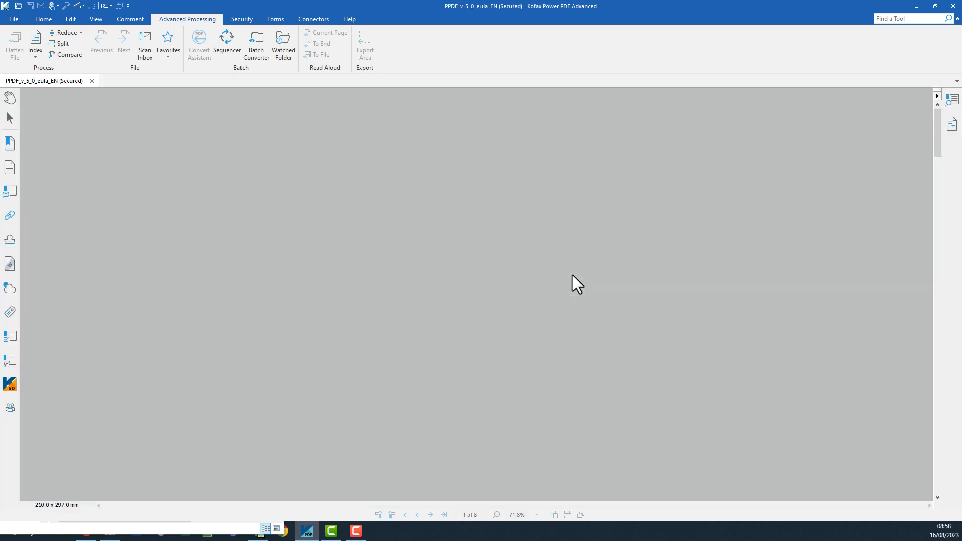
Check all pages of the secured PDF in the Document Assembly view and close the document
left_click(43, 19)
left_click(47, 42)
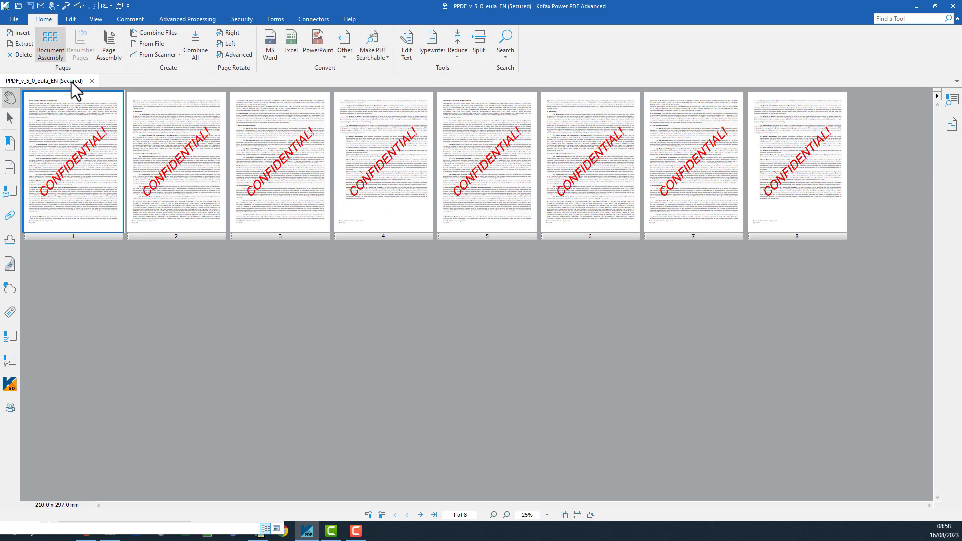
left_click(92, 81)
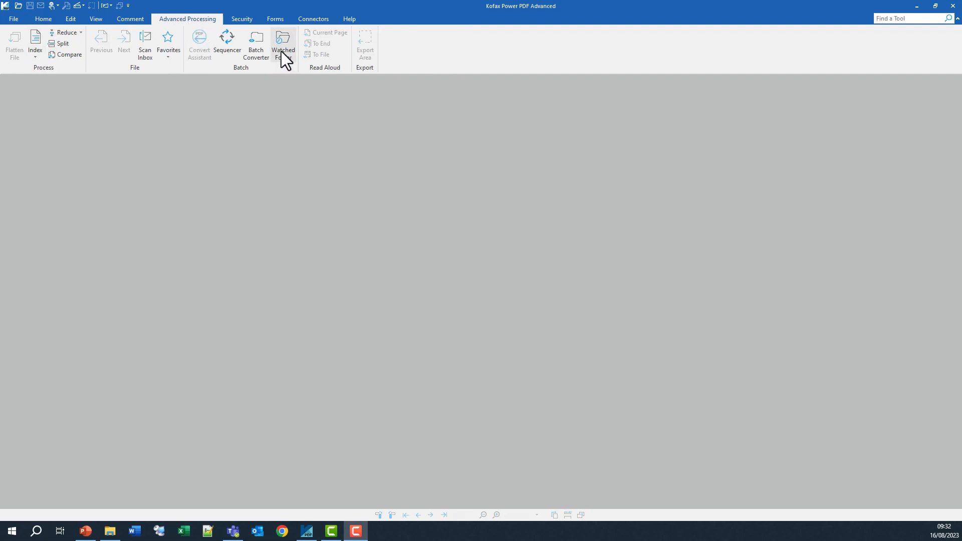
Start a Watched Folder setup and choose the Desktop's Watched Folder as its source
left_click(284, 54)
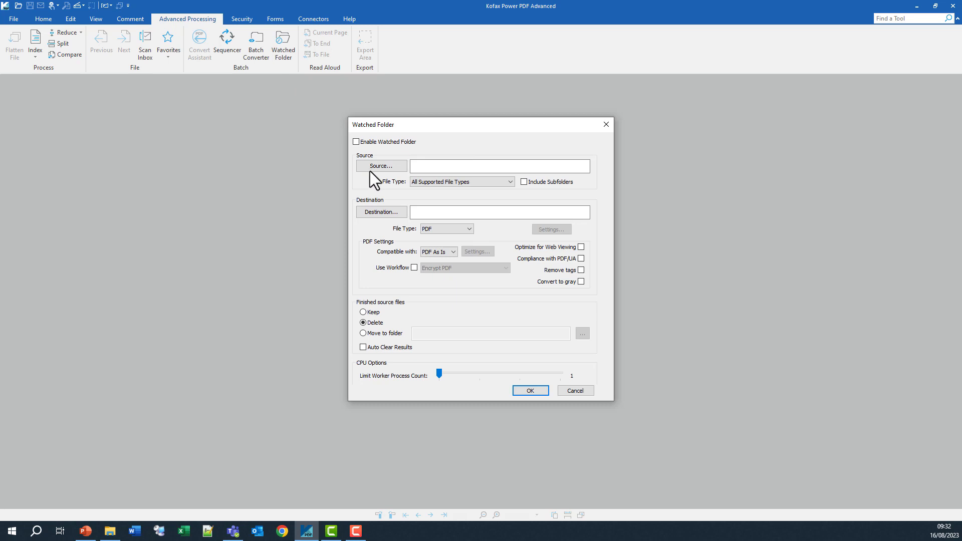
left_click(382, 165)
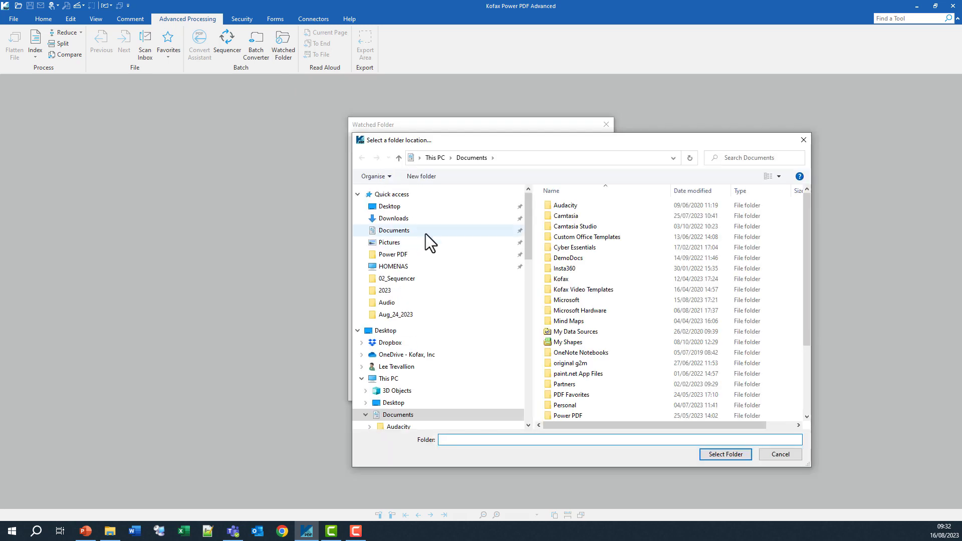
left_click(407, 210)
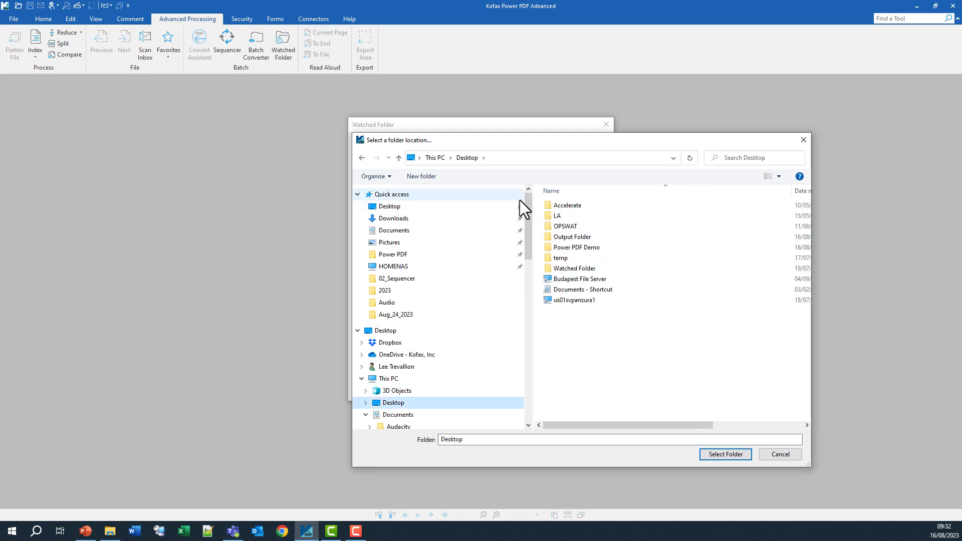
left_click(590, 270)
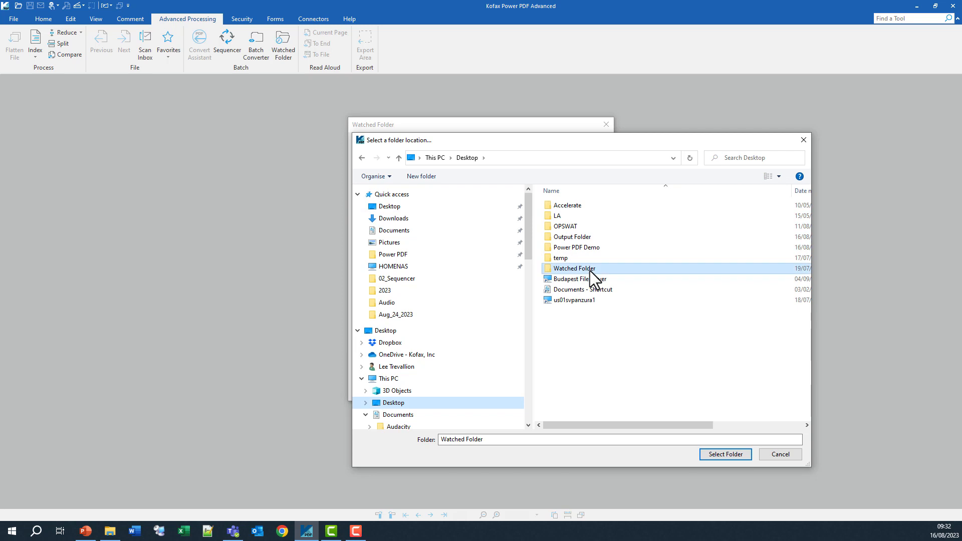
left_click(732, 456)
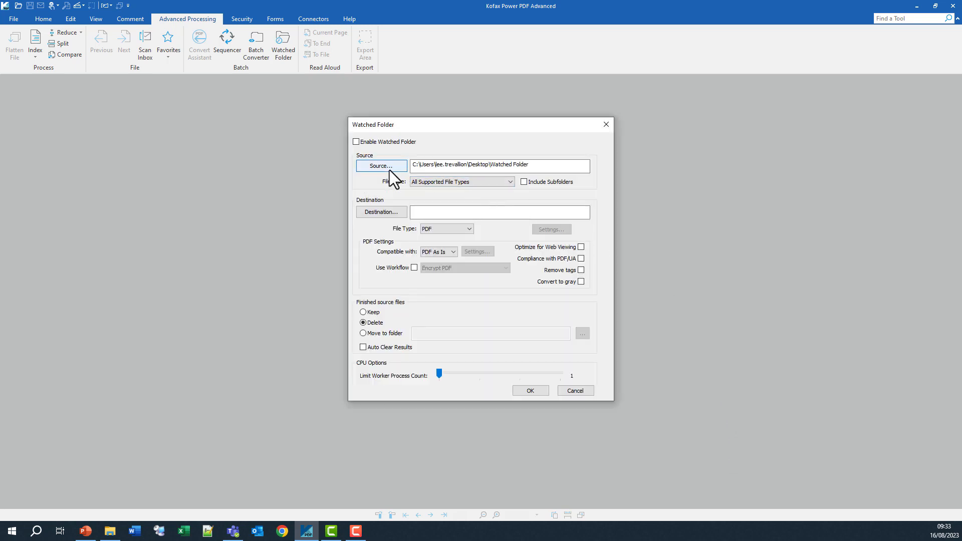
Choose the Desktop's Output Folder as the watched folder's destination
left_click(374, 215)
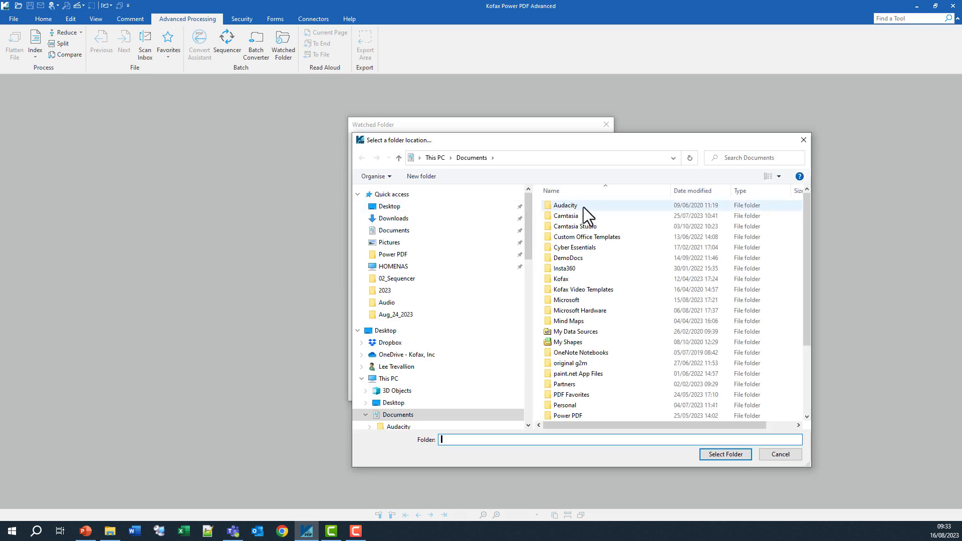
left_click(416, 207)
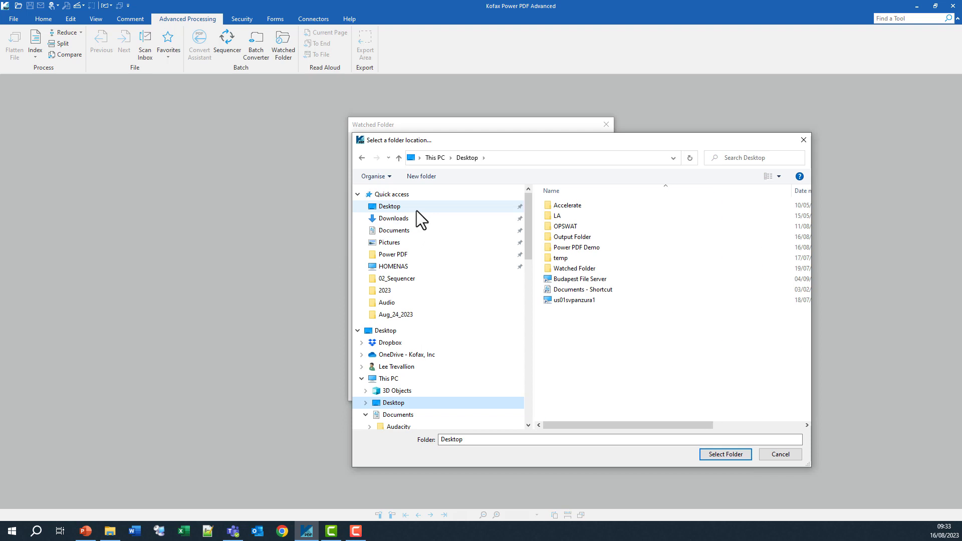
left_click(587, 233)
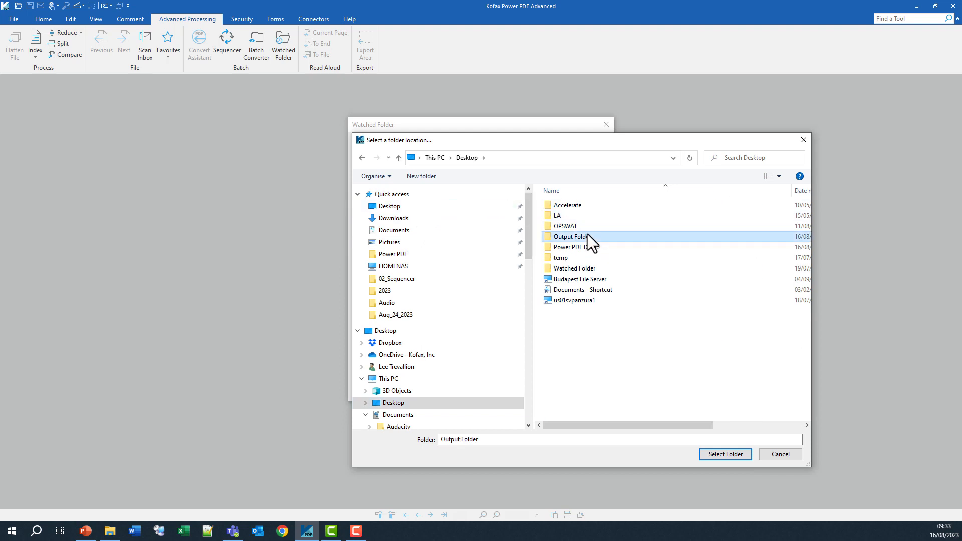
left_click(725, 454)
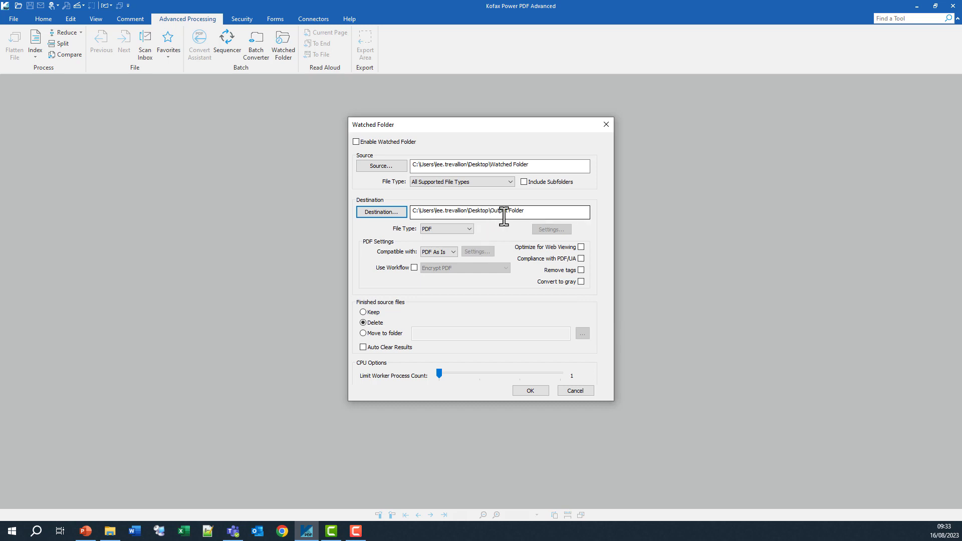
Keep All Supported File Types as source and set the destination to Searchable PDF, with default conversion settings and PDF As Is compatibility
left_click(511, 182)
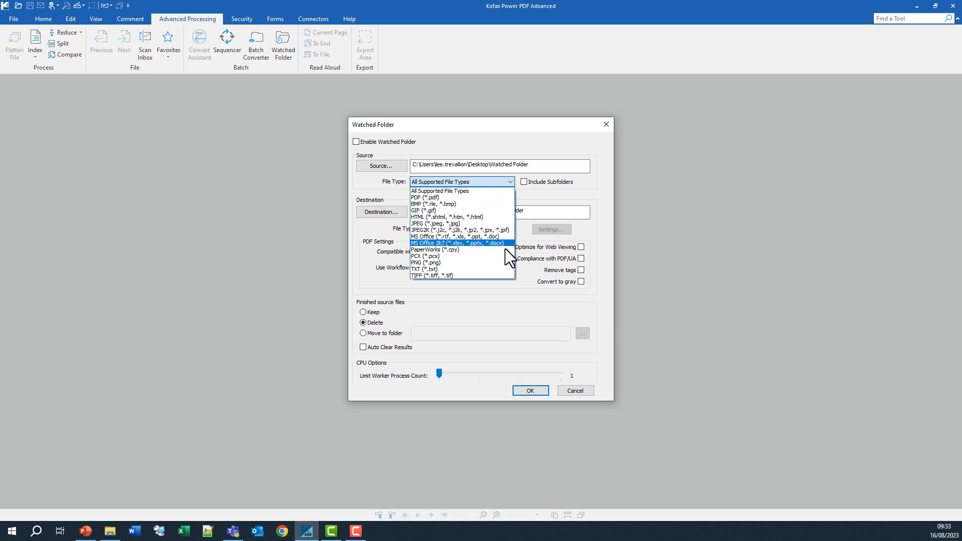
left_click(527, 186)
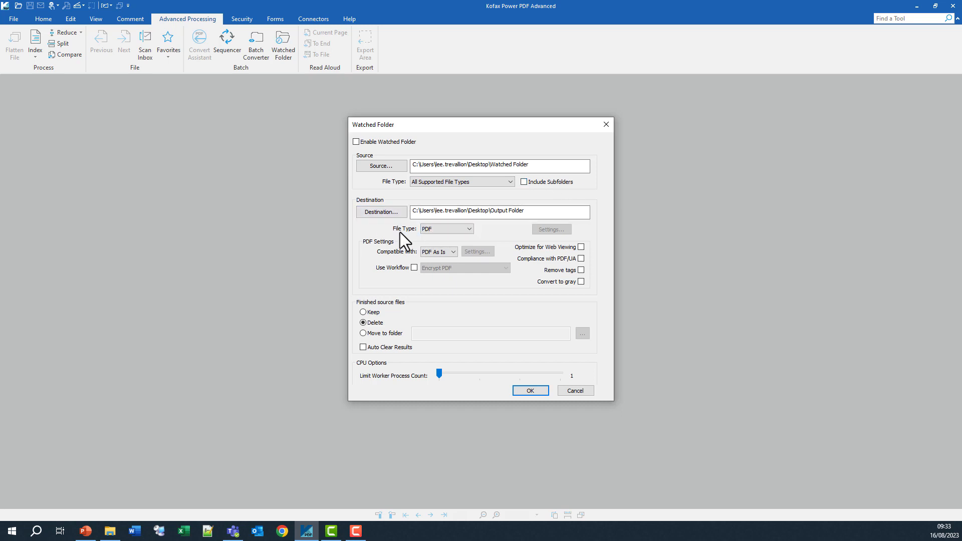
left_click(471, 228)
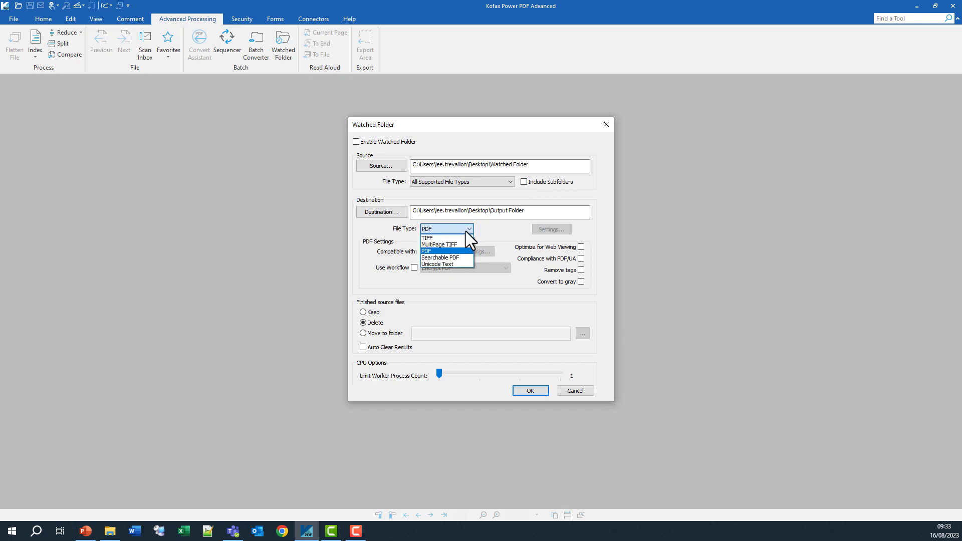
left_click(449, 258)
left_click(552, 229)
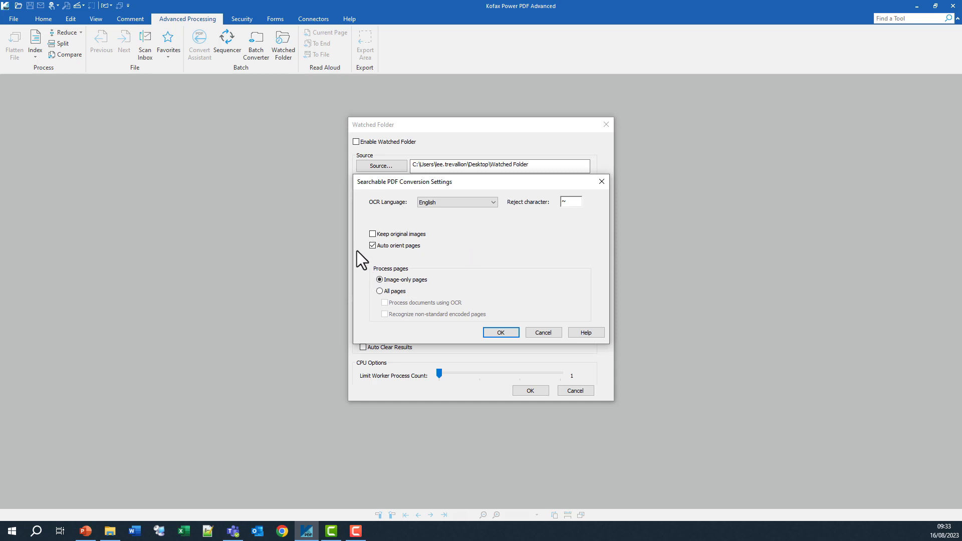
left_click(517, 331)
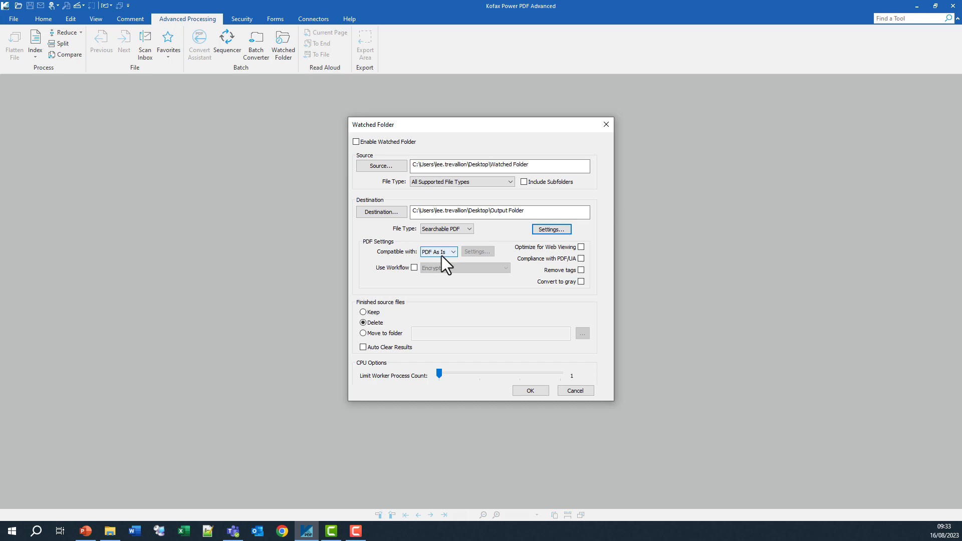
left_click(454, 251)
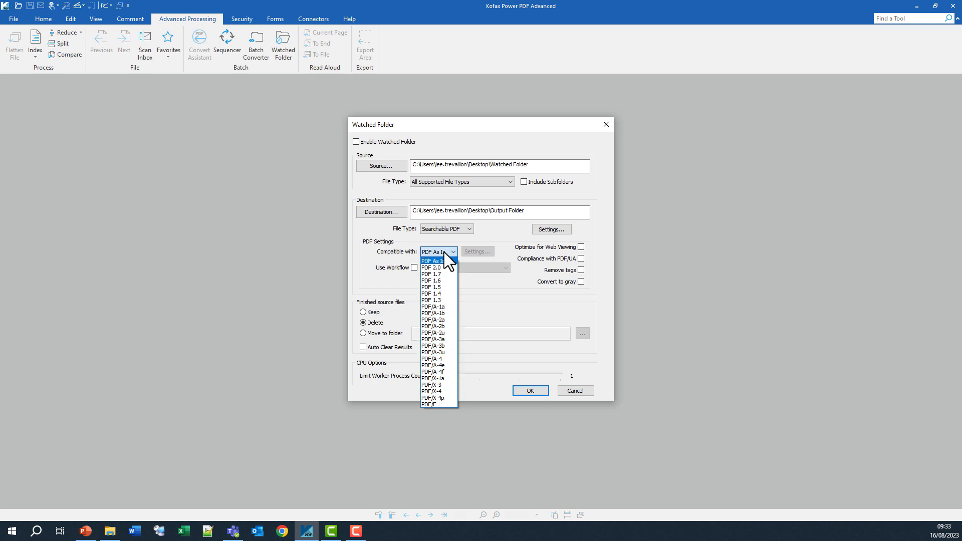
left_click(494, 247)
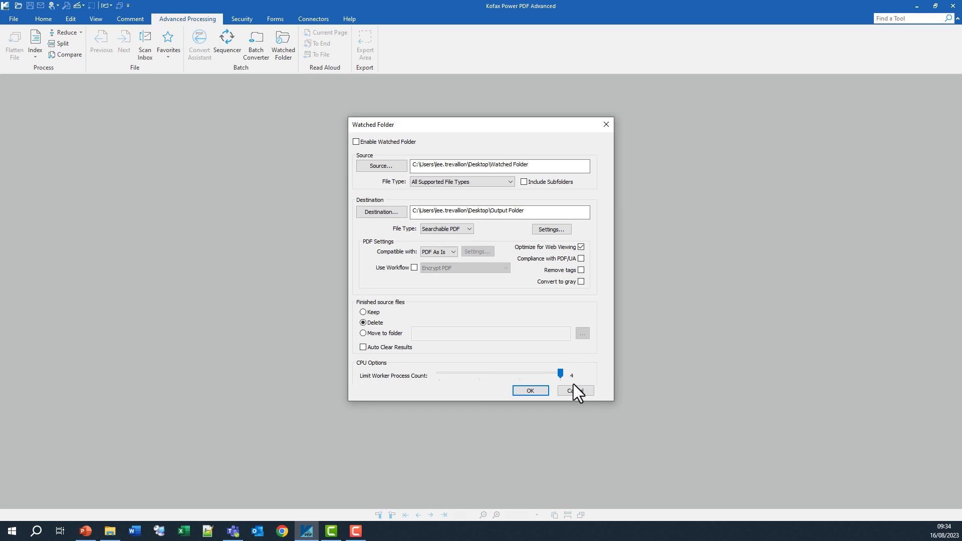
Lower the worker process limit and save the Watched Folder settings
left_click_drag(557, 374, 524, 373)
left_click(523, 391)
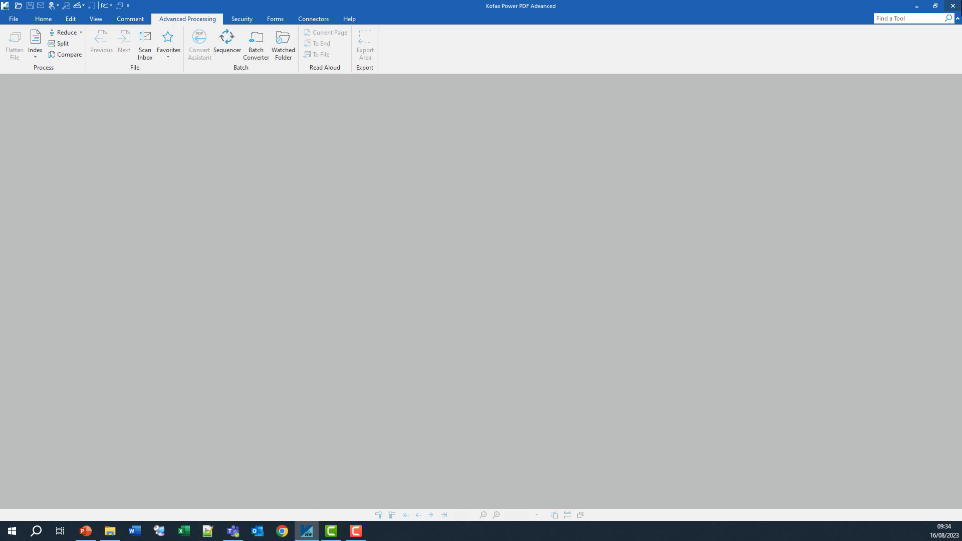
Switch to the desktop and open Output Folder and Watched Folder in separate windows side by side
left_click(917, 6)
double_click(19, 50)
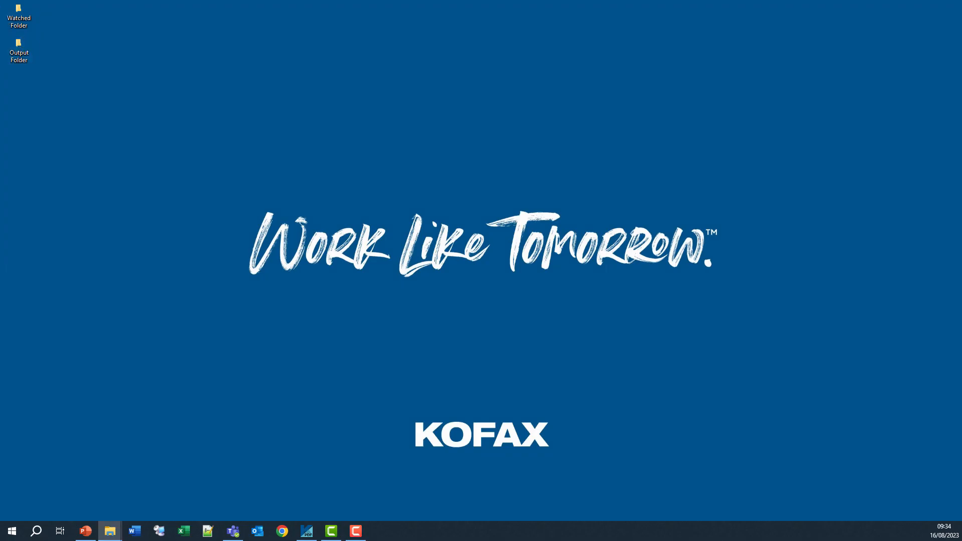
double_click(19, 18)
left_click_drag(782, 56, 347, 59)
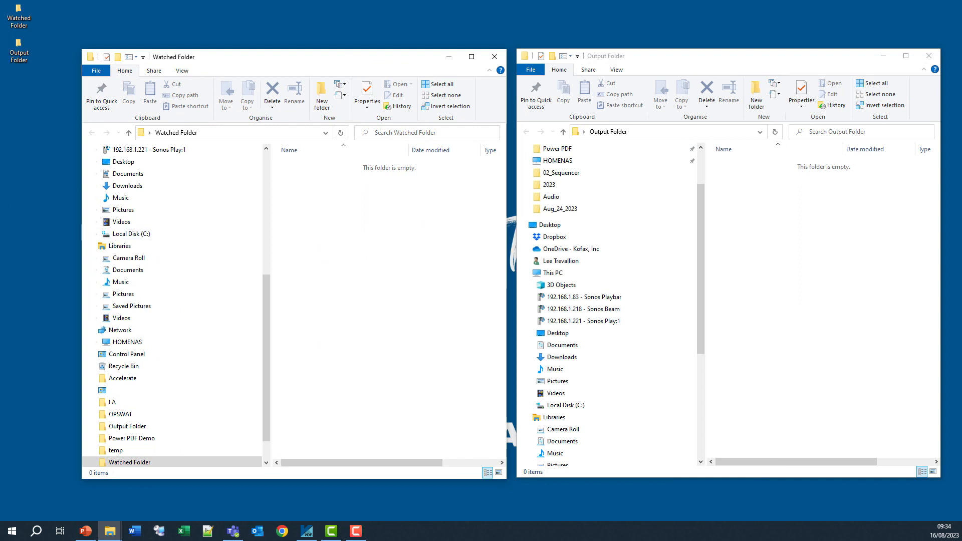
Copy Agreement.docx from the 02_Sequencer folder into Watched Folder
left_click_drag(0, 128, 155, 205)
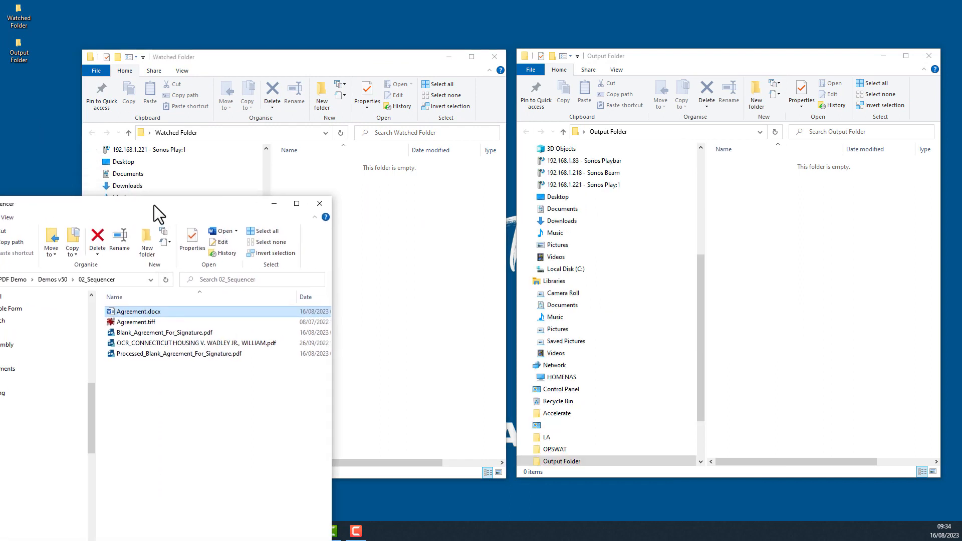
right_click(136, 313)
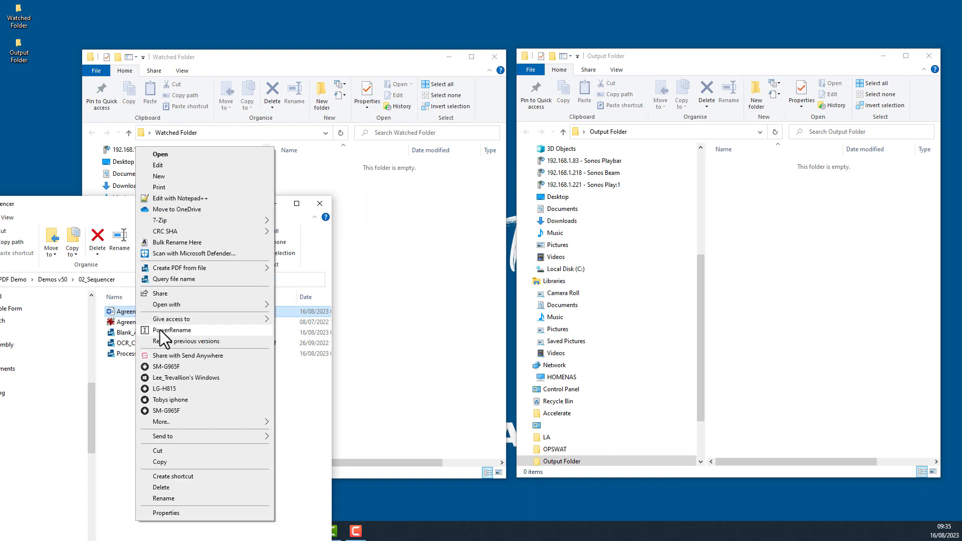
left_click(199, 462)
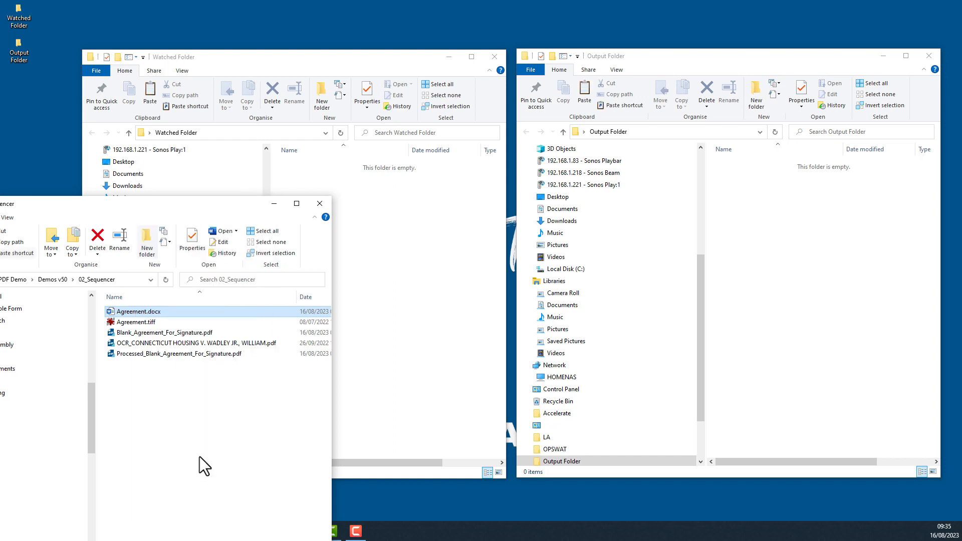
left_click(390, 233)
right_click(320, 214)
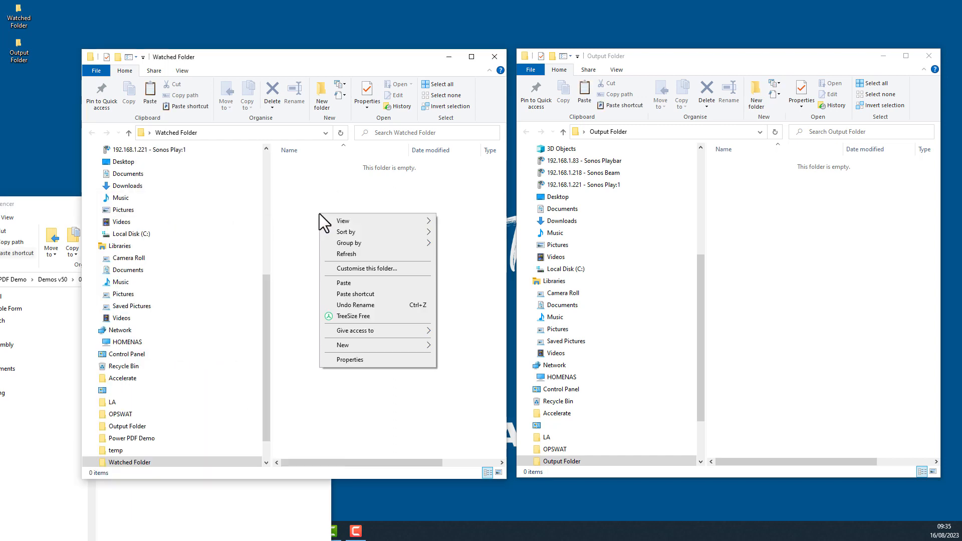
left_click(344, 284)
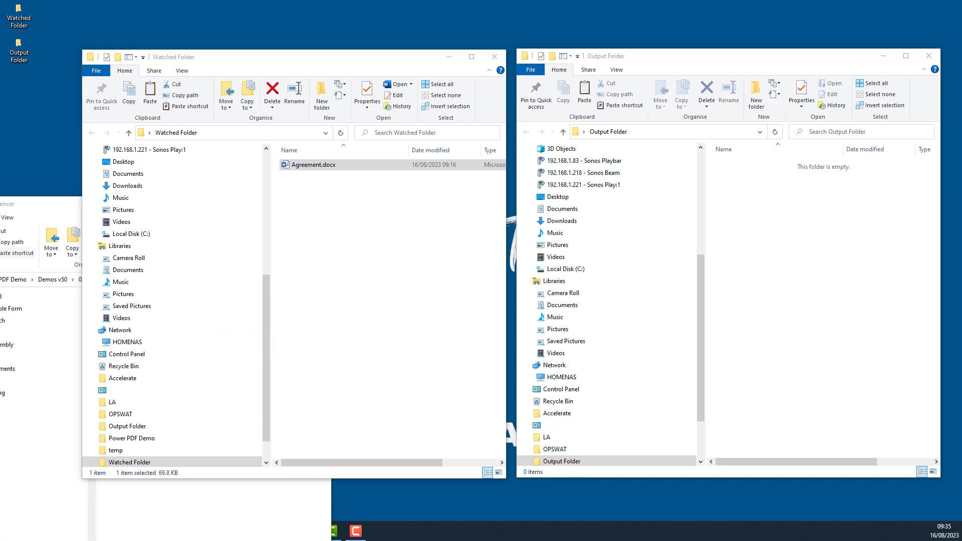
Check the Agreement.docx task in the Watch and convert window and open the converted Agreement.pdf from Output Folder
left_click_drag(110, 246, 627, 353)
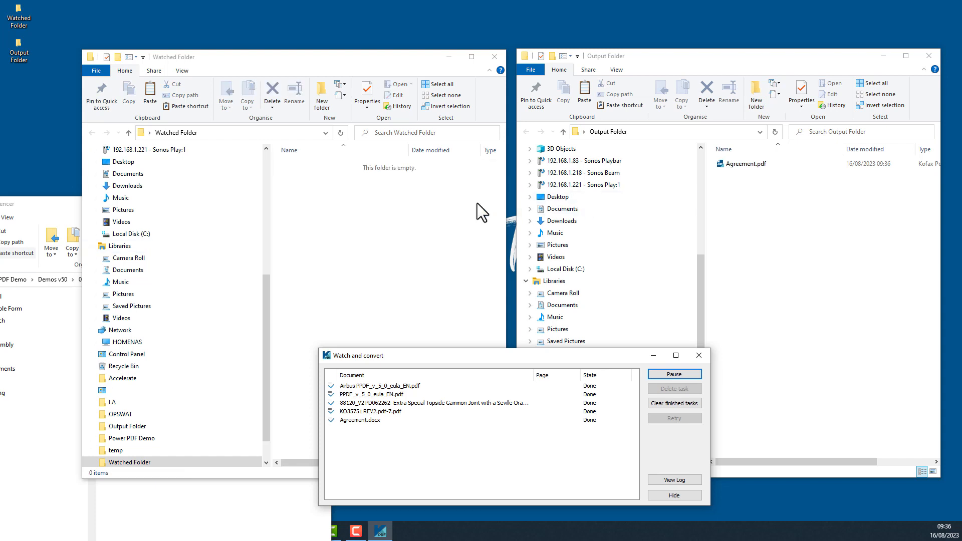
left_click(363, 422)
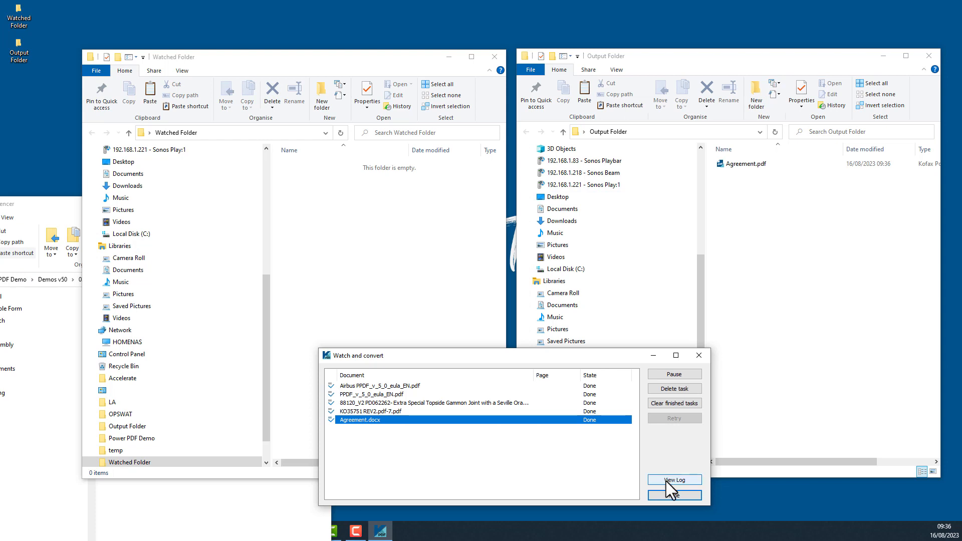
left_click(743, 164)
double_click(742, 164)
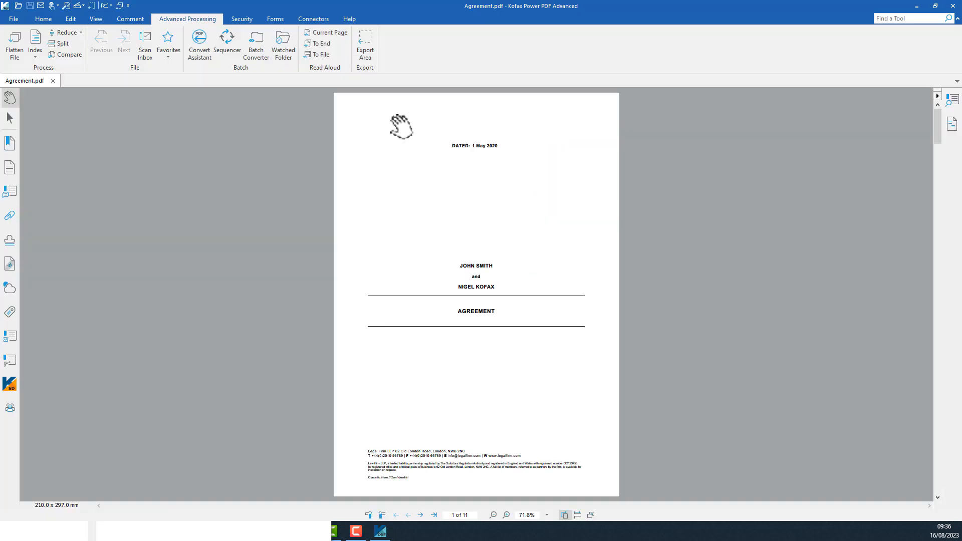
Review the pages of Agreement.pdf in Document Assembly and in the normal page view, and close the document
left_click(43, 18)
left_click(41, 43)
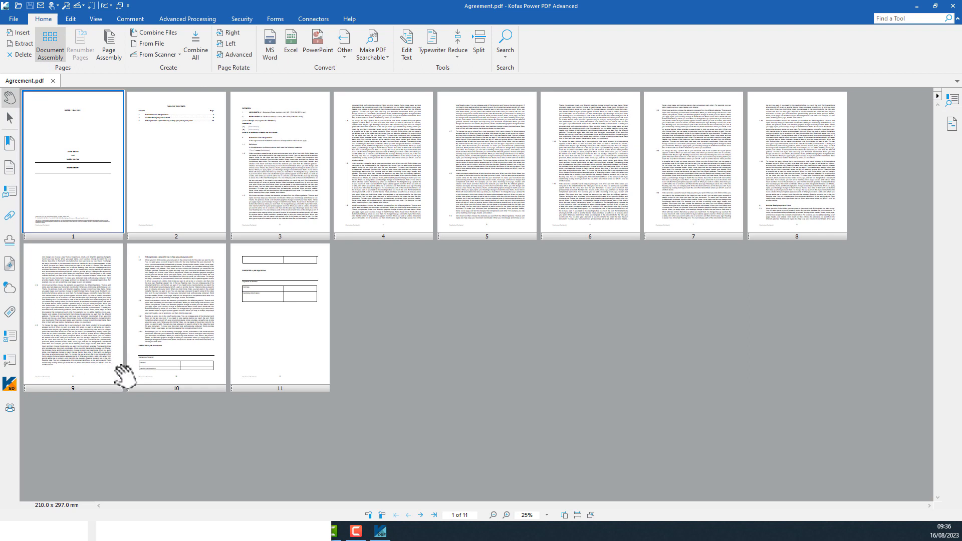
left_click(52, 43)
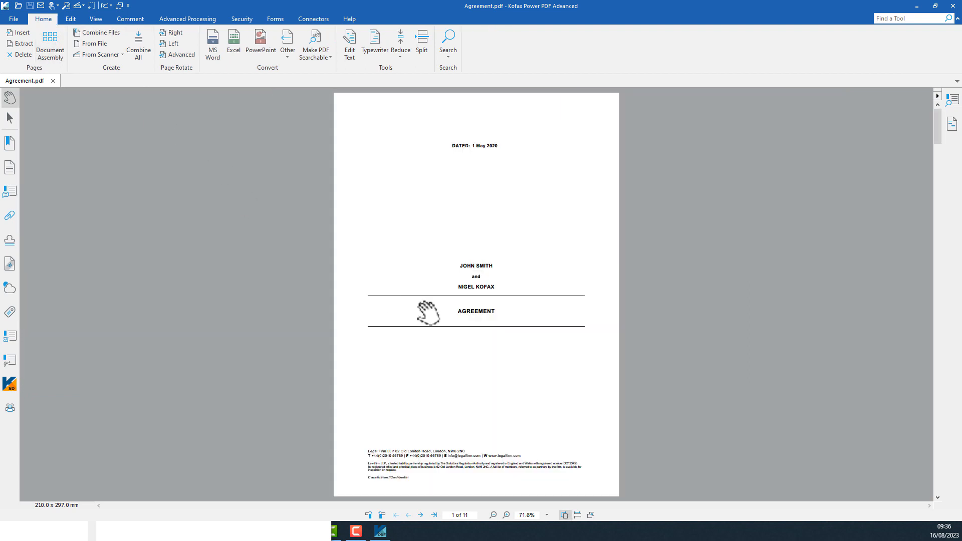
scroll(598, 314, "down", 3)
scroll(598, 314, "down", 6)
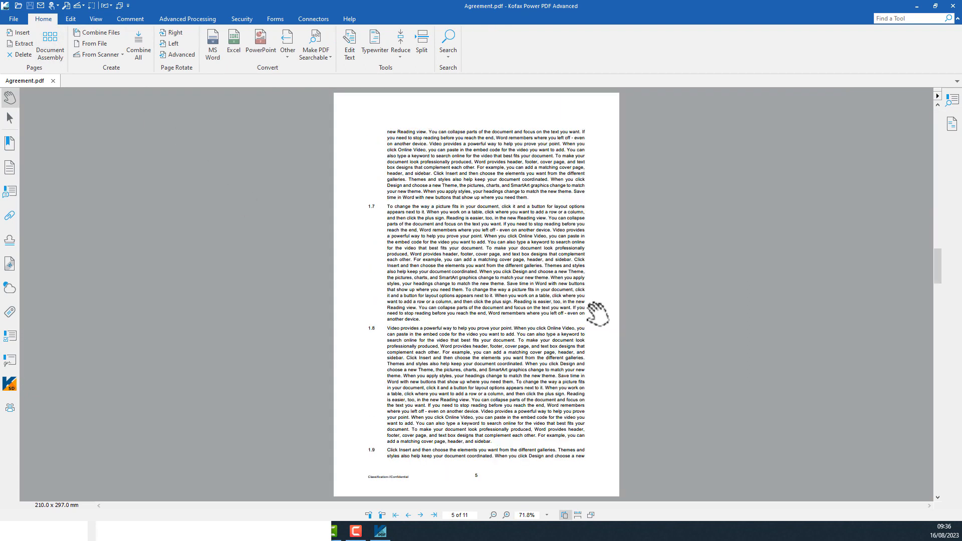
scroll(598, 315, "down", 10)
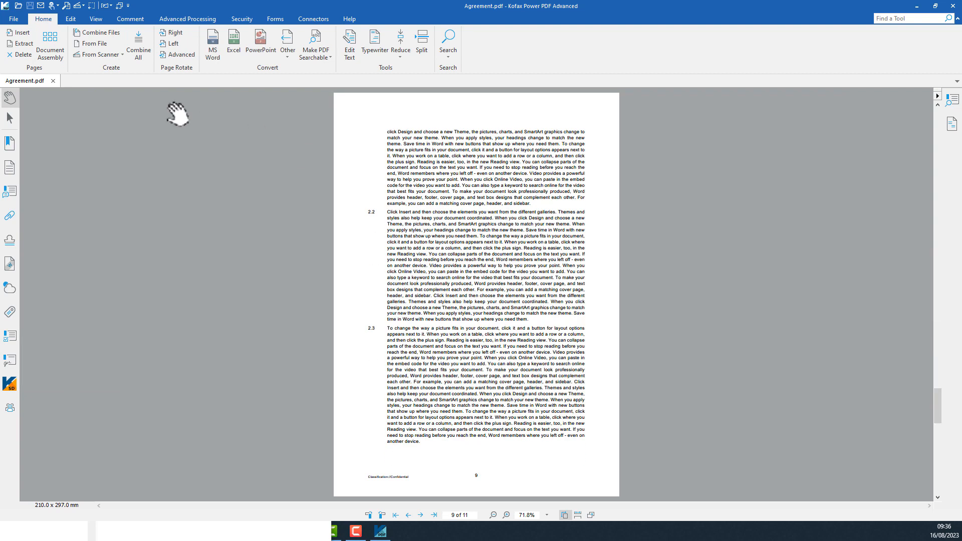
left_click(52, 81)
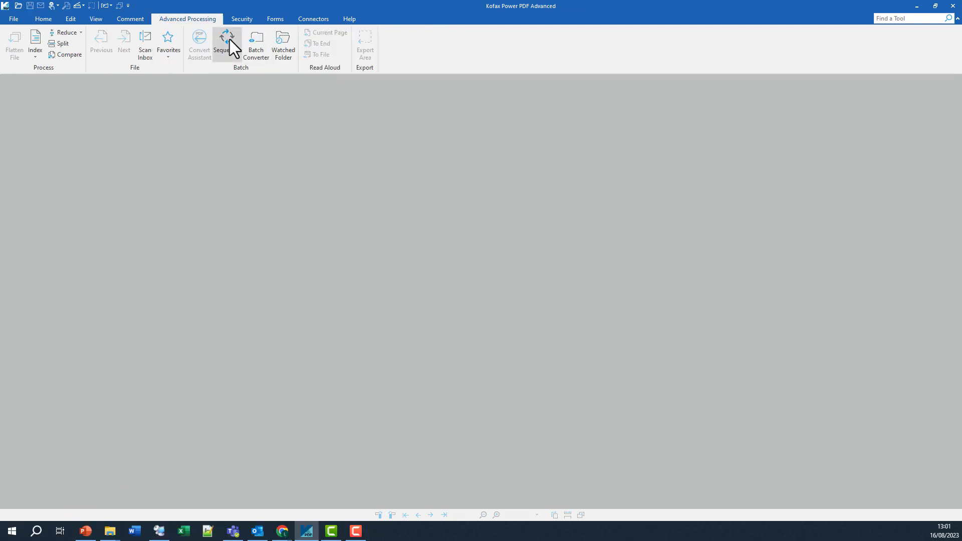
Examine the commands and watermark options of the Blank Pages Confidential Encrypt sequence in the Sequencer and close it
left_click(229, 40)
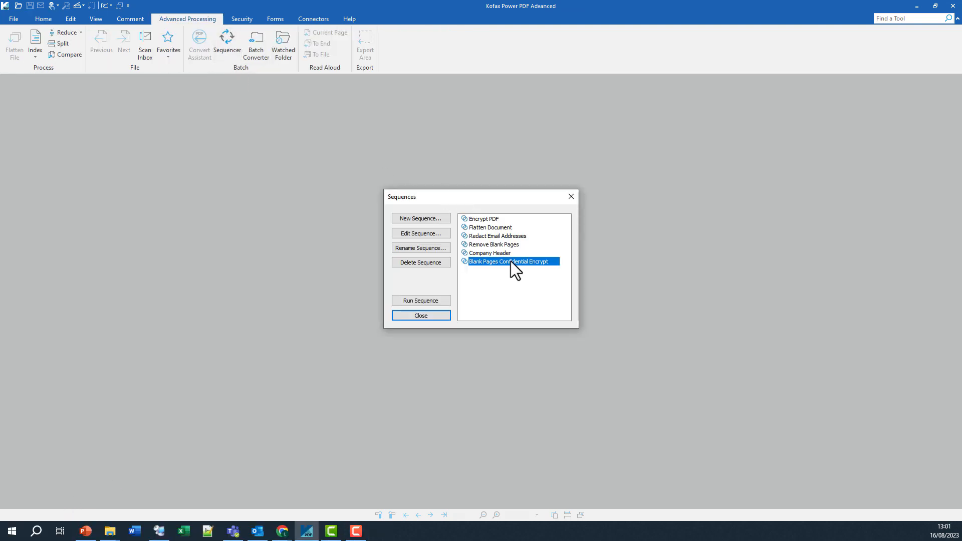
left_click(422, 233)
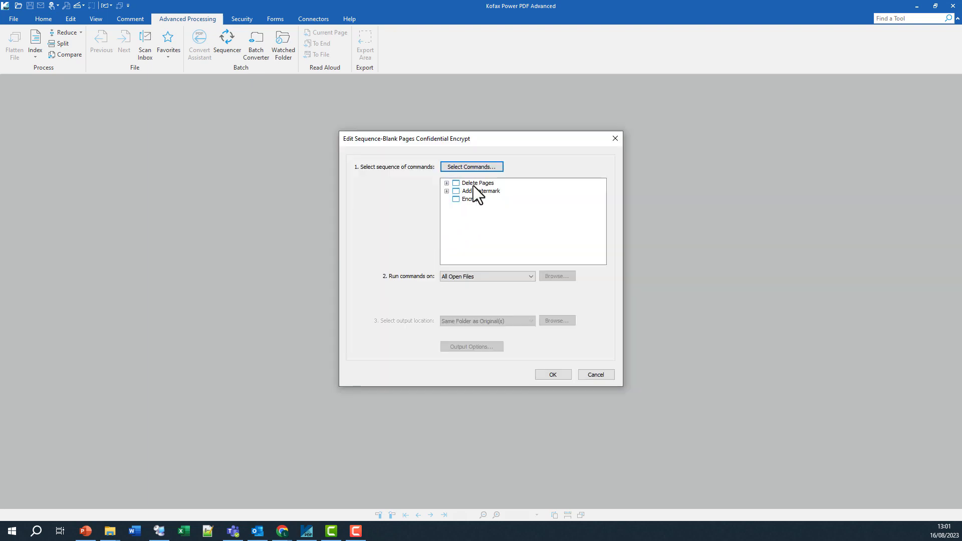
left_click(447, 183)
left_click(447, 199)
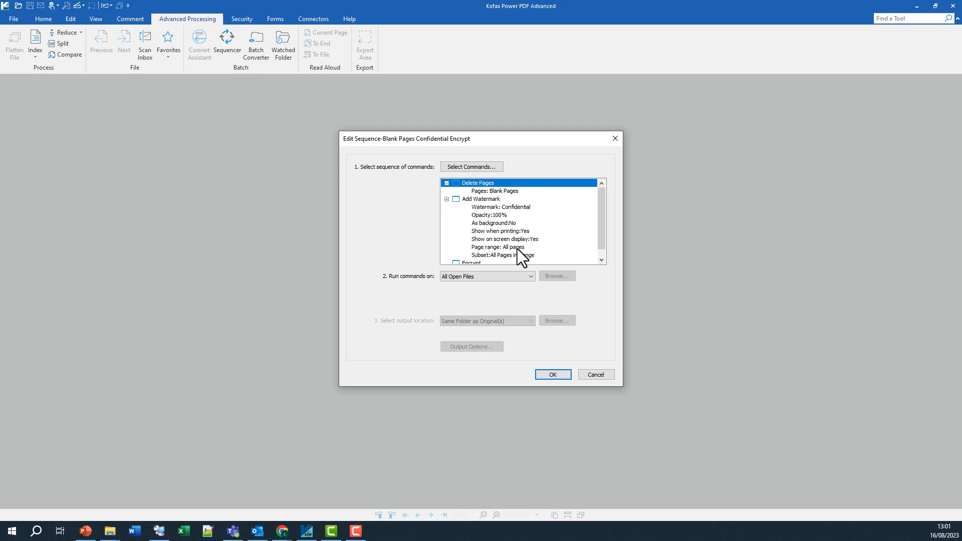
scroll(519, 249, "down", 1)
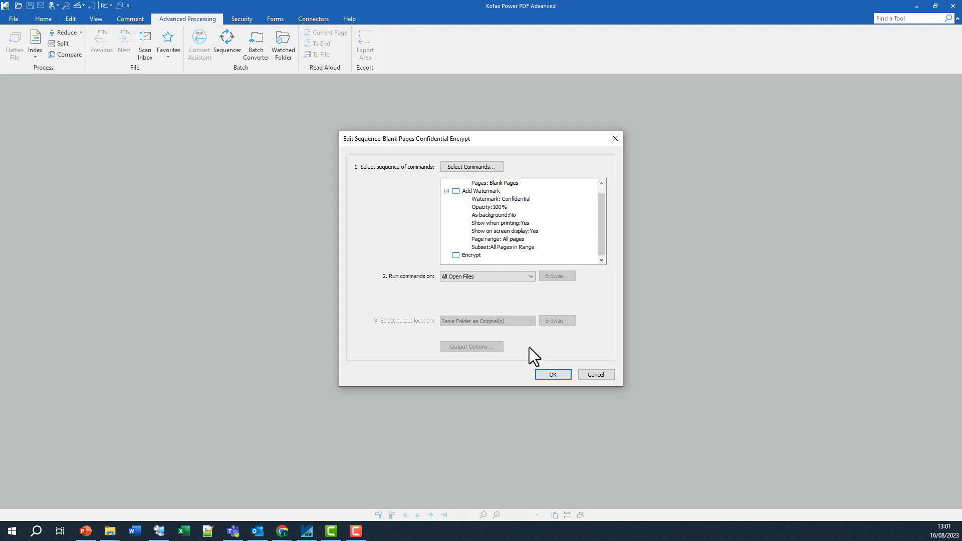
left_click(547, 378)
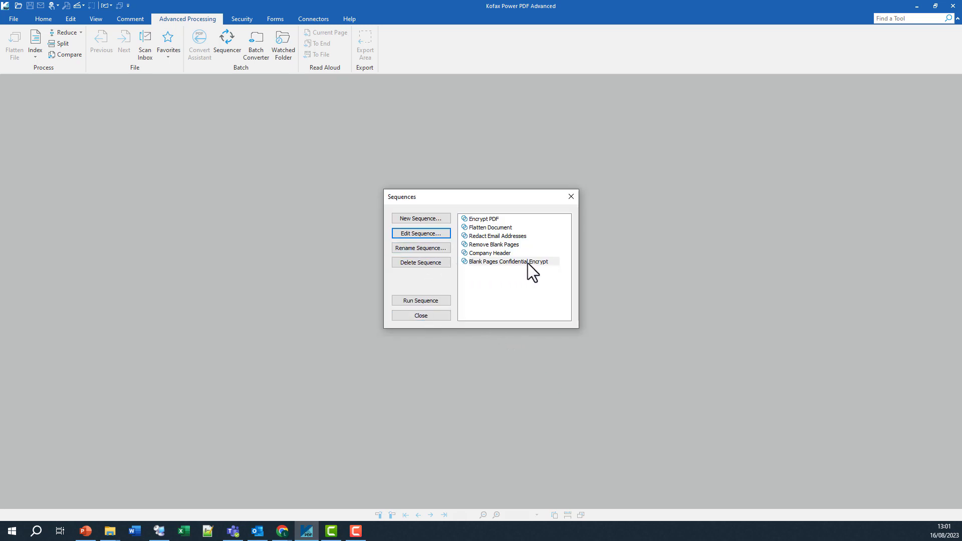
left_click(416, 316)
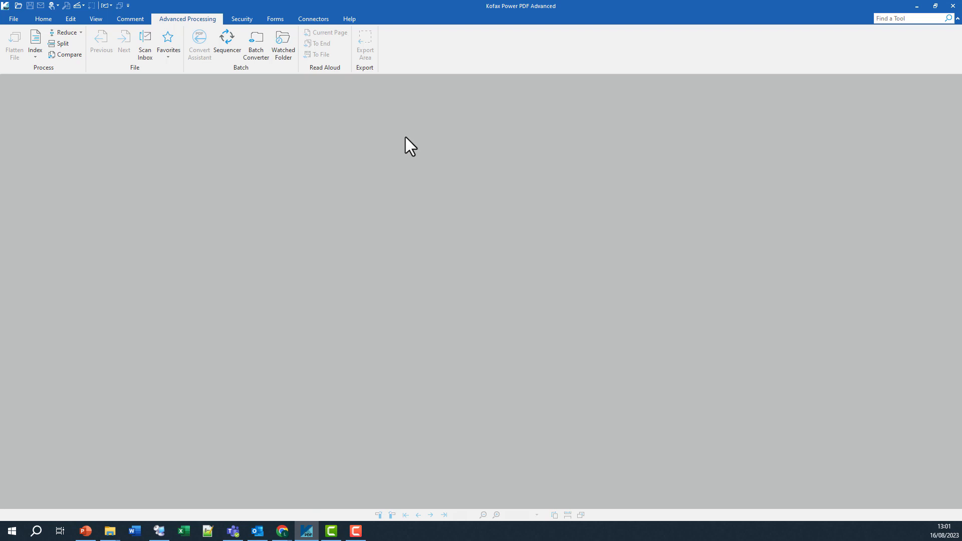
Enable Use Workflow for the watched folder with the Blank Pages Confidential Encrypt sequence and save the settings
left_click(282, 44)
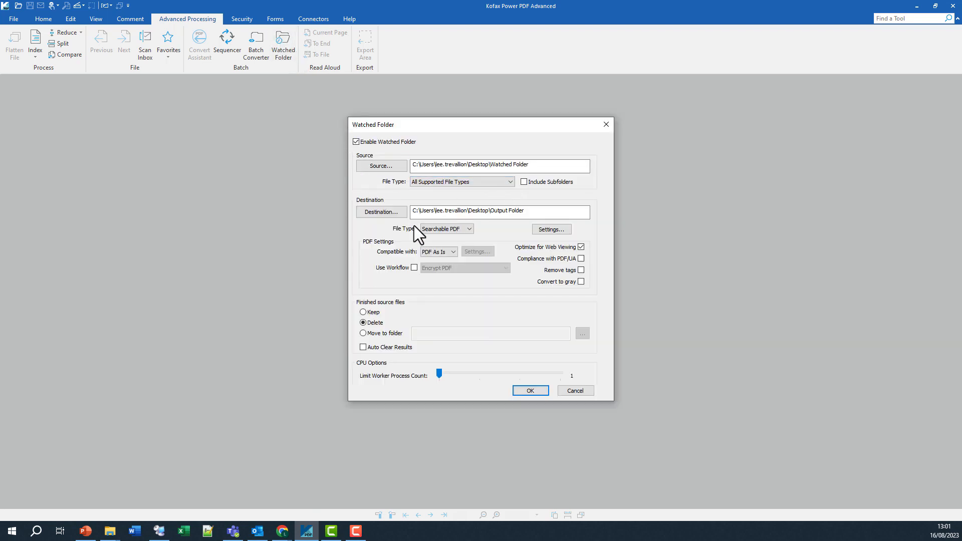
left_click(414, 269)
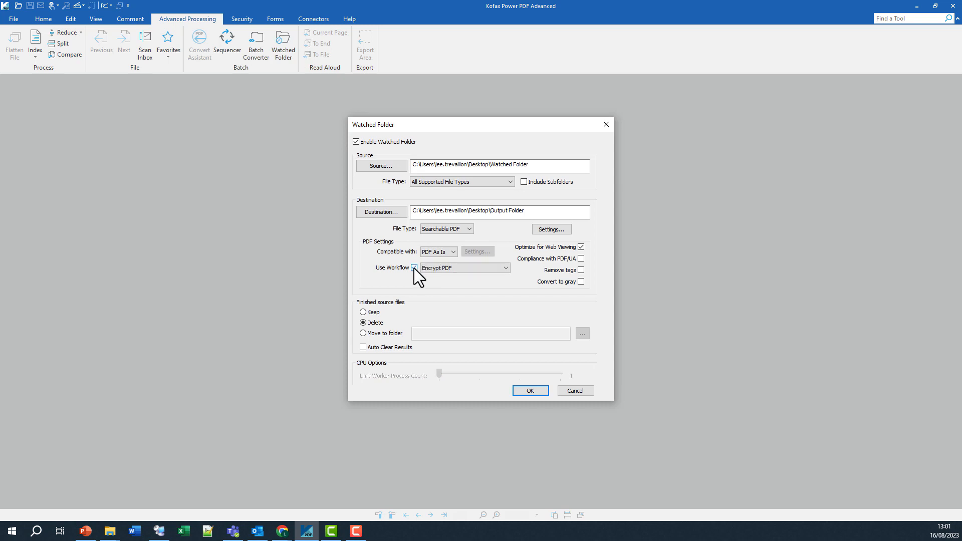
left_click(503, 269)
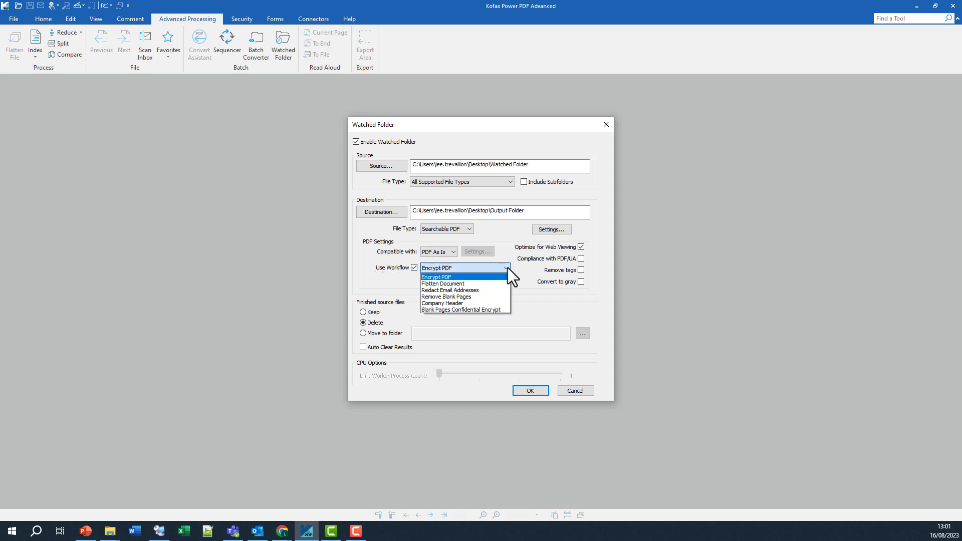
left_click(477, 310)
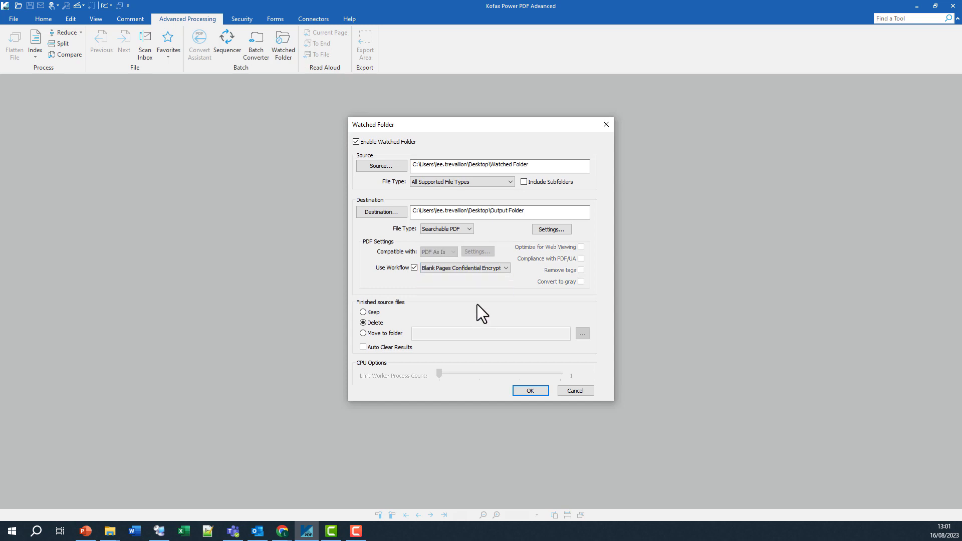
left_click(534, 392)
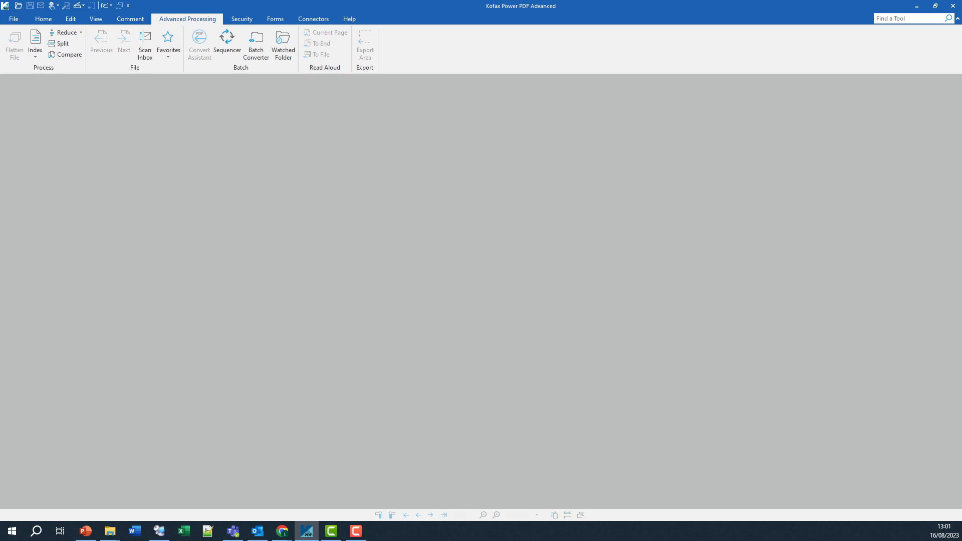
Leave Power PDF for the desktop and open both Watched Folder and Output Folder
left_click(953, 6)
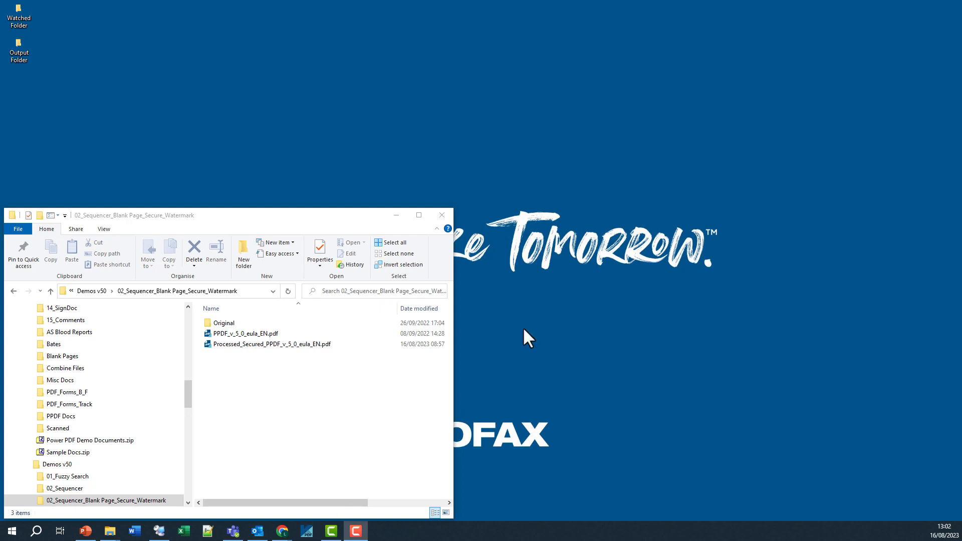
double_click(17, 12)
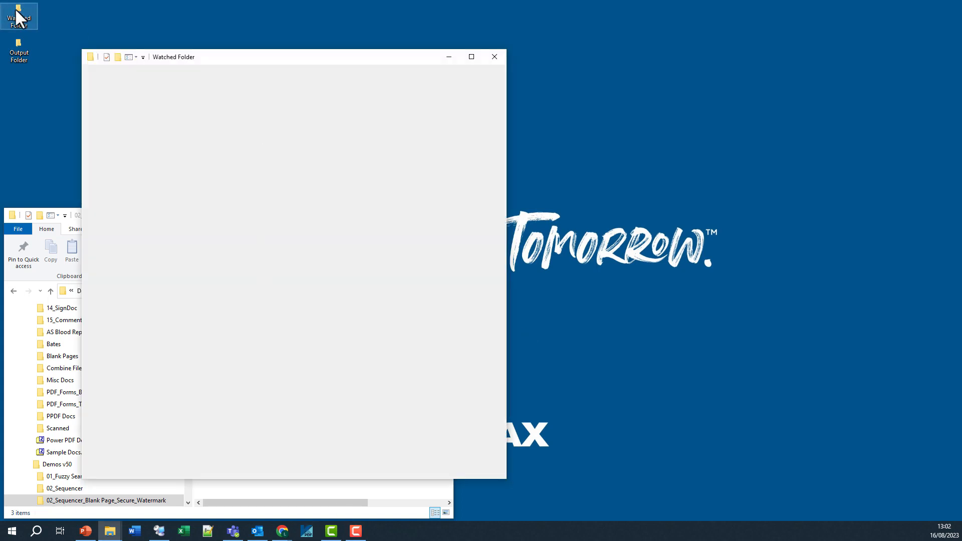
double_click(17, 46)
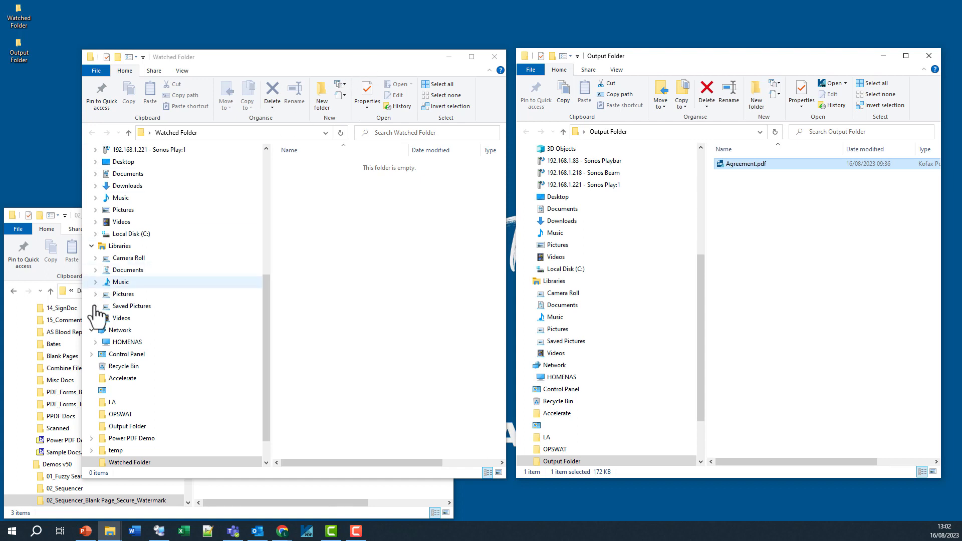
Copy PPDF_v_5_0_eula_EN.pdf from the 02_Sequencer_Blank Page_Secure_Watermark folder into Watched Folder
left_click(9, 344)
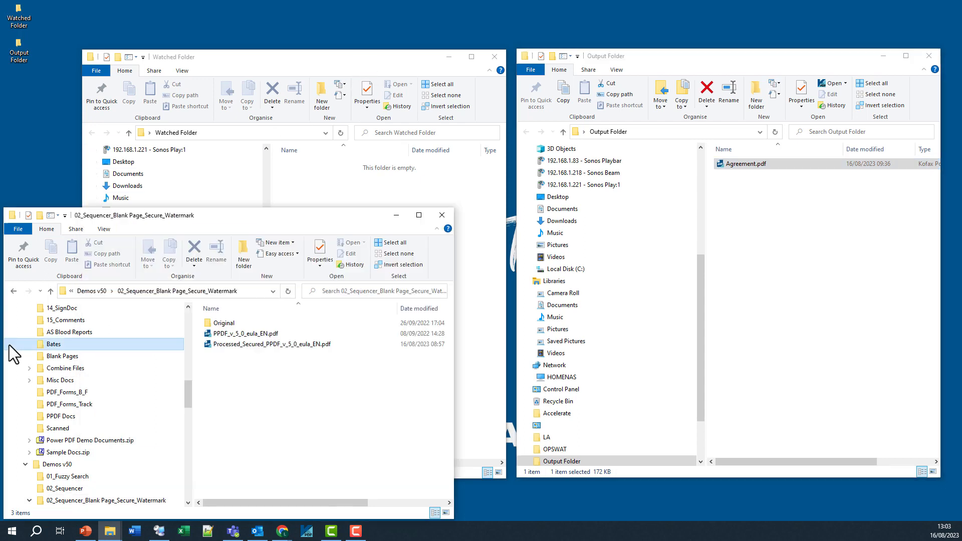
left_click(263, 335)
right_click(263, 335)
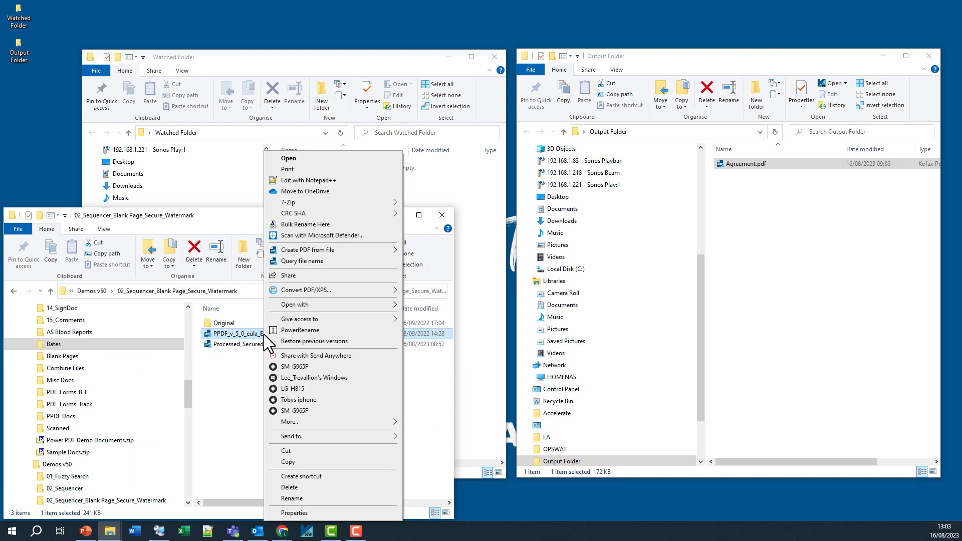
mouse_move(318, 441)
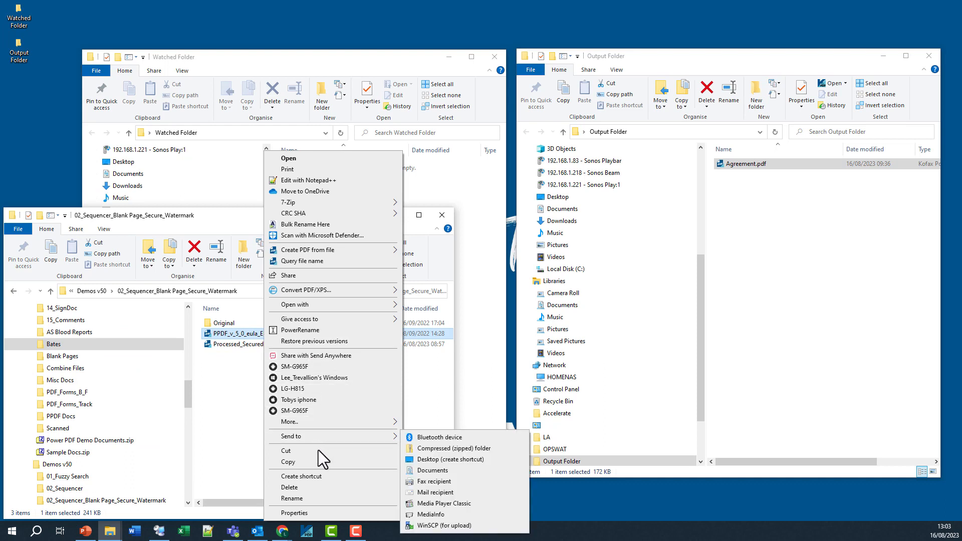
left_click(318, 461)
left_click(347, 68)
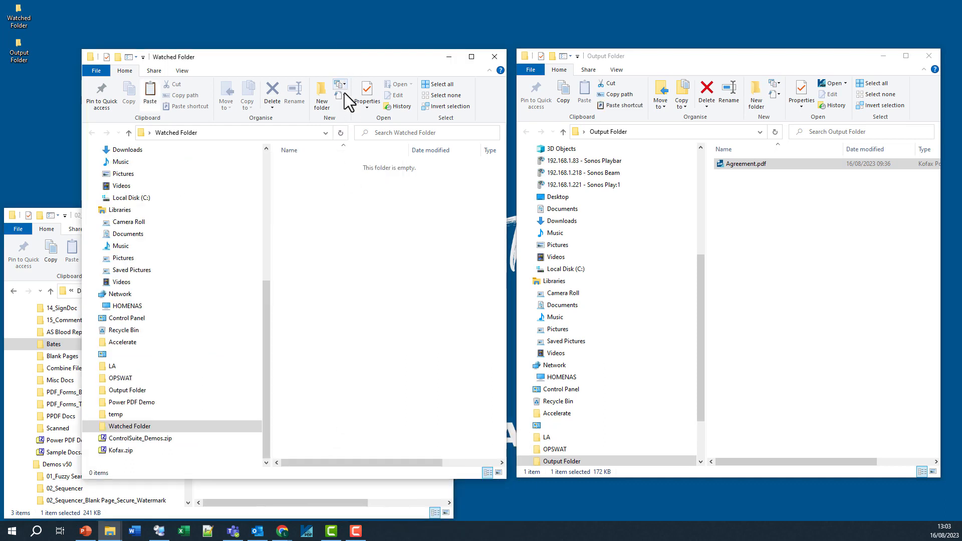
right_click(308, 212)
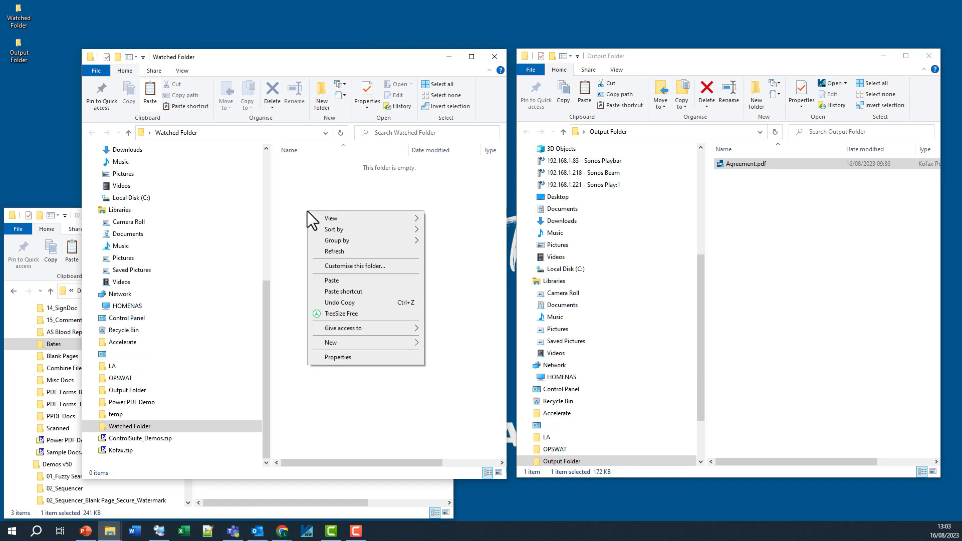
left_click(328, 282)
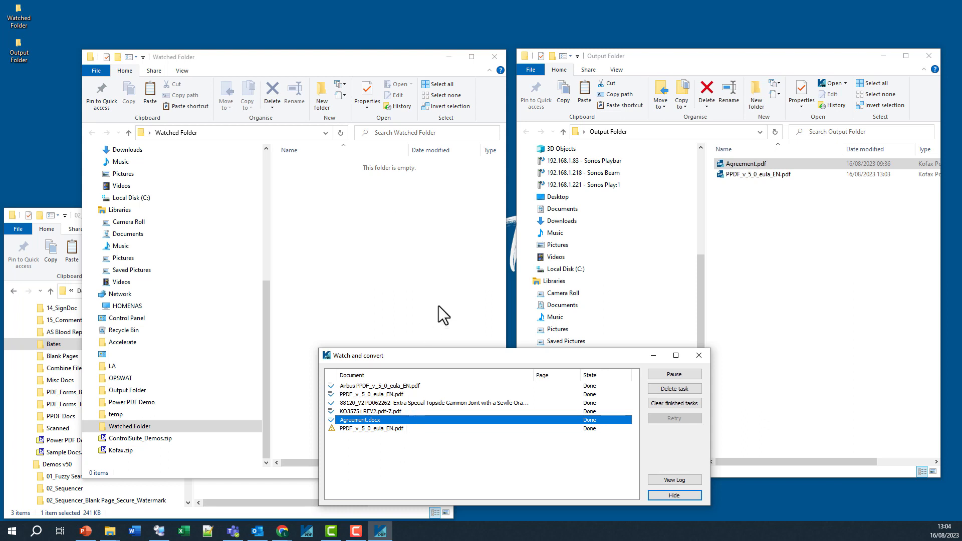
Open PPDF_v_5_0_eula_EN.pdf from Output Folder with its document open password and show its pages in Document Assembly
left_click(759, 204)
left_click(759, 176)
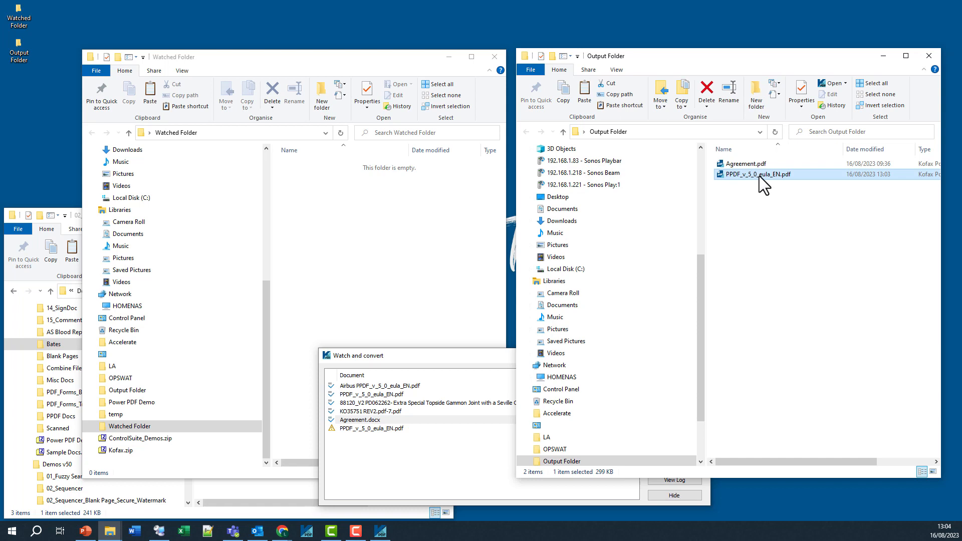
double_click(760, 176)
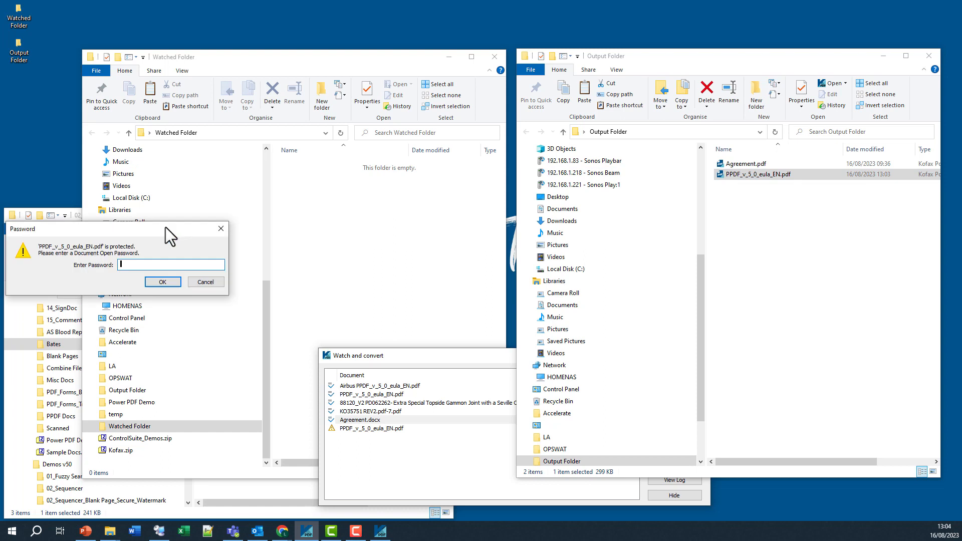
left_click_drag(165, 228, 419, 205)
type("password")
key("Return")
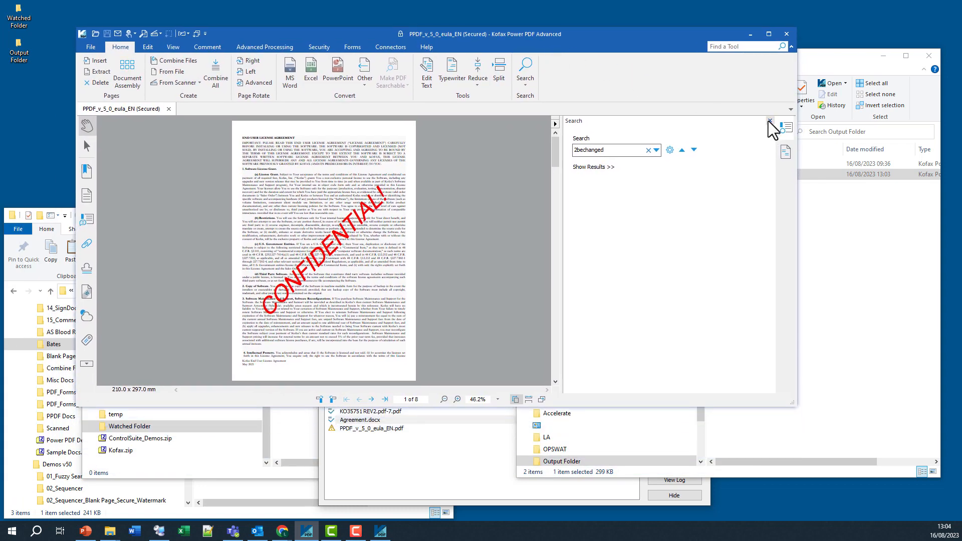
left_click(769, 121)
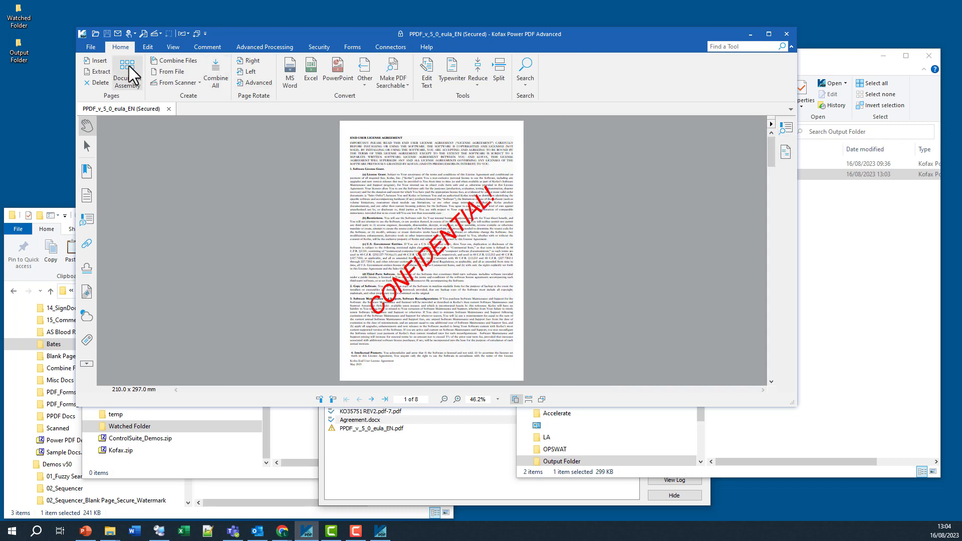
left_click(129, 74)
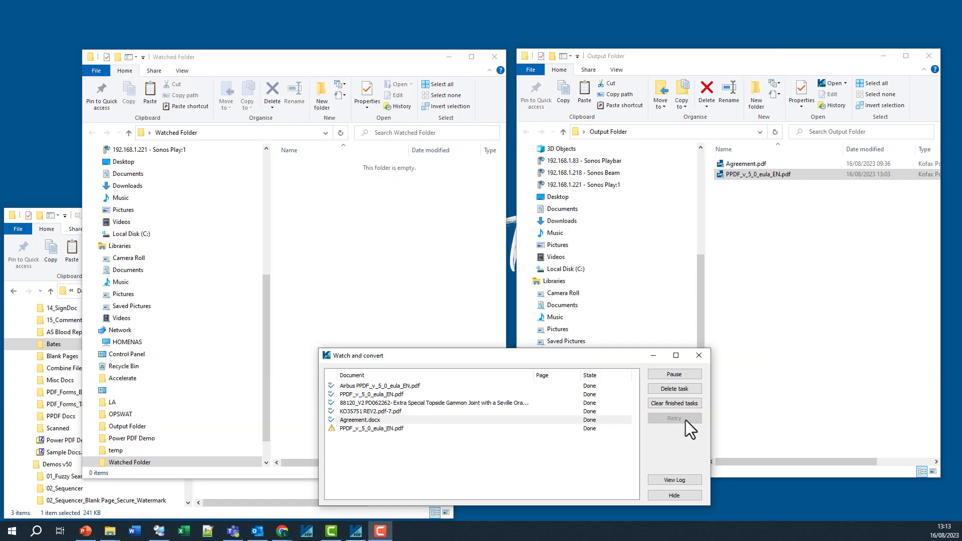
Examine the Watch and convert log for the entry on the last PPDF_v_5_0_eula_EN.pdf task, and close the log
left_click(502, 357)
left_click_drag(503, 356, 487, 206)
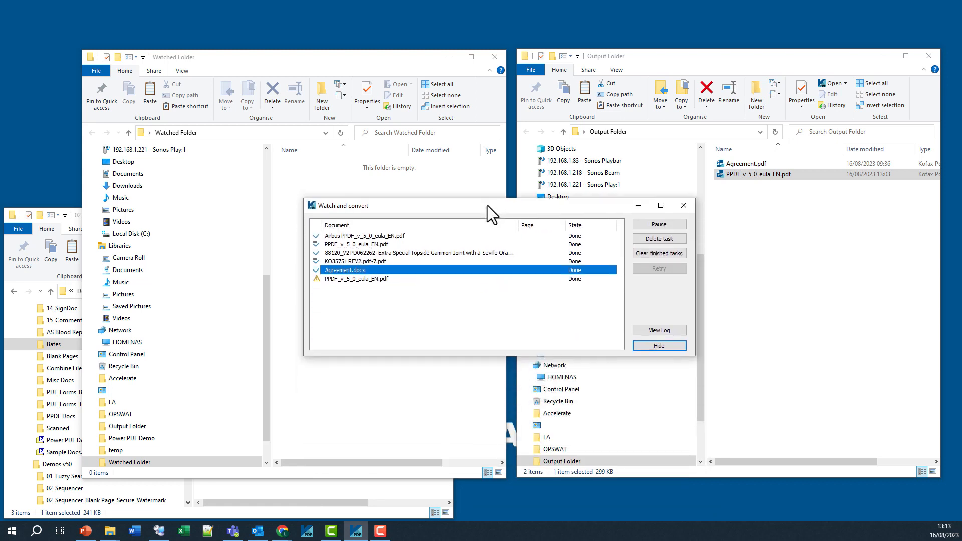
left_click(353, 276)
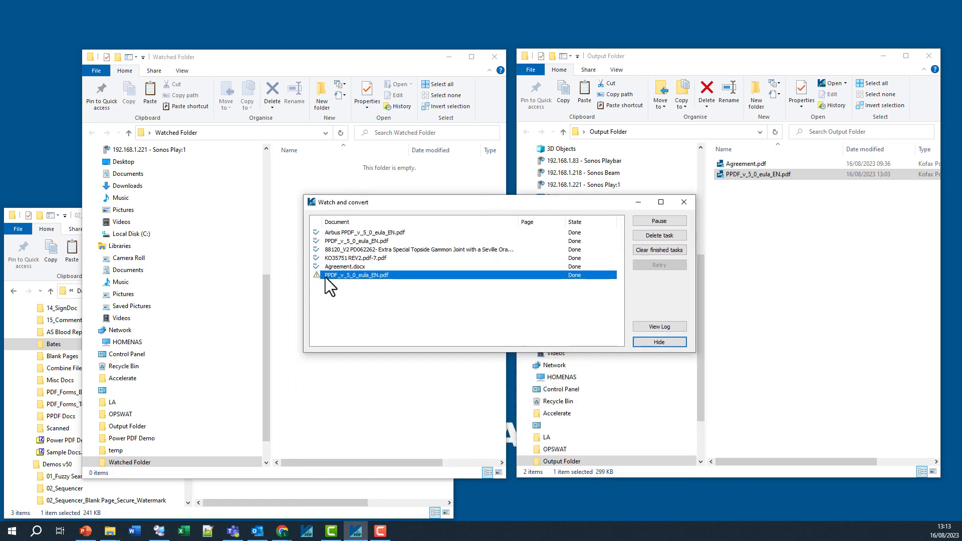
left_click(662, 327)
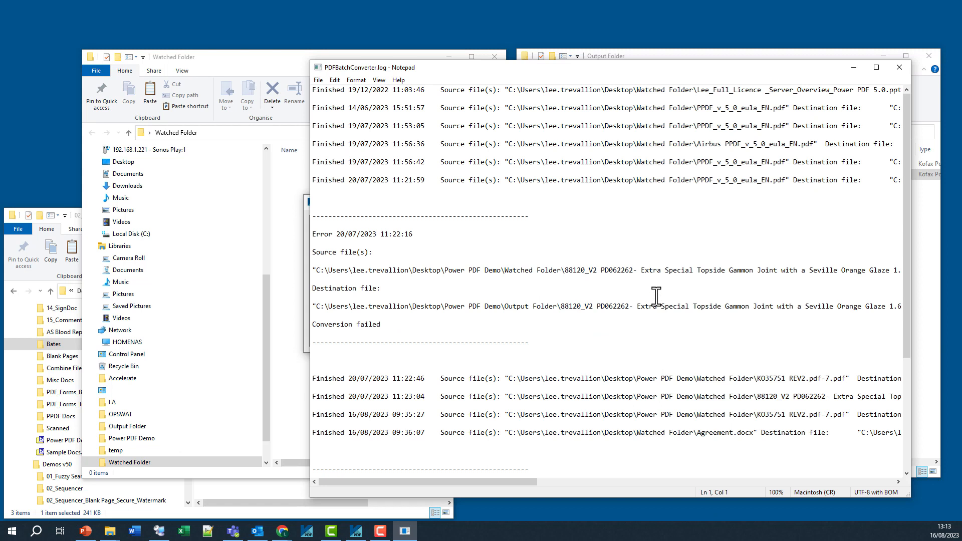
left_click_drag(907, 125, 917, 259)
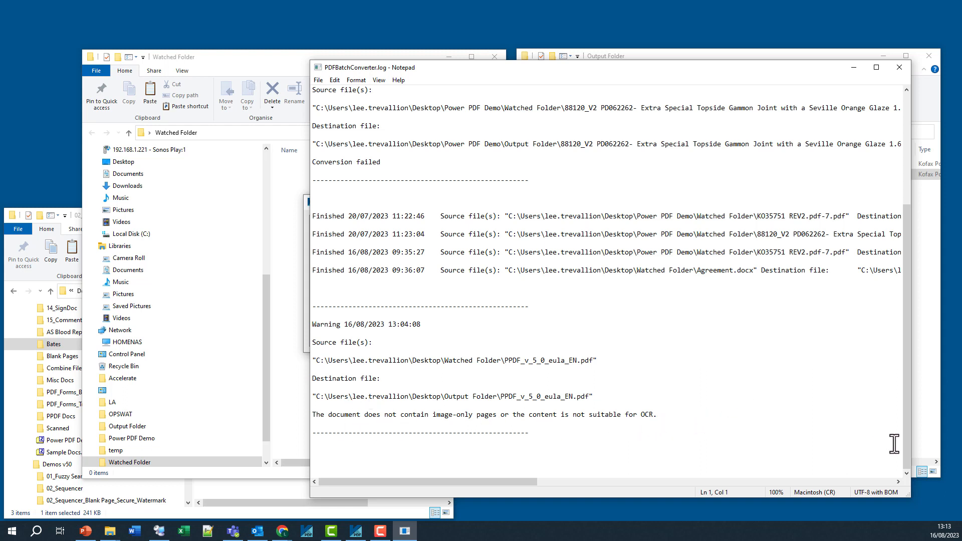
scroll(911, 450, "up", 3)
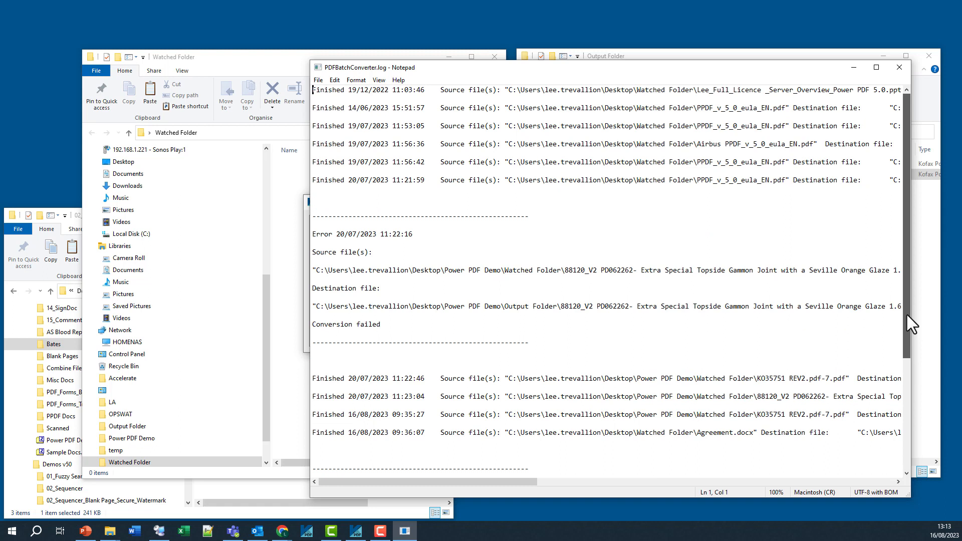
left_click(899, 67)
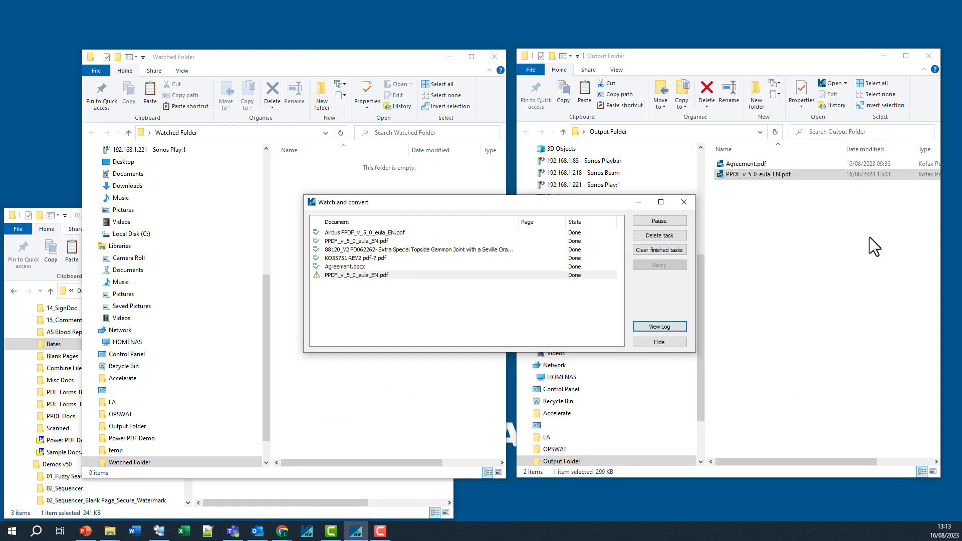
Clear the finished tasks from Watch and convert and exit it
left_click(659, 251)
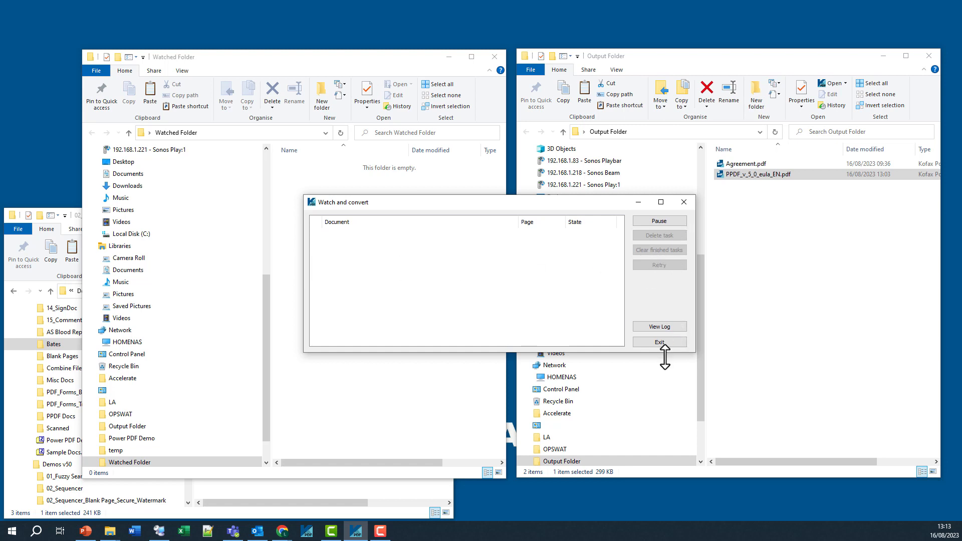
left_click(660, 341)
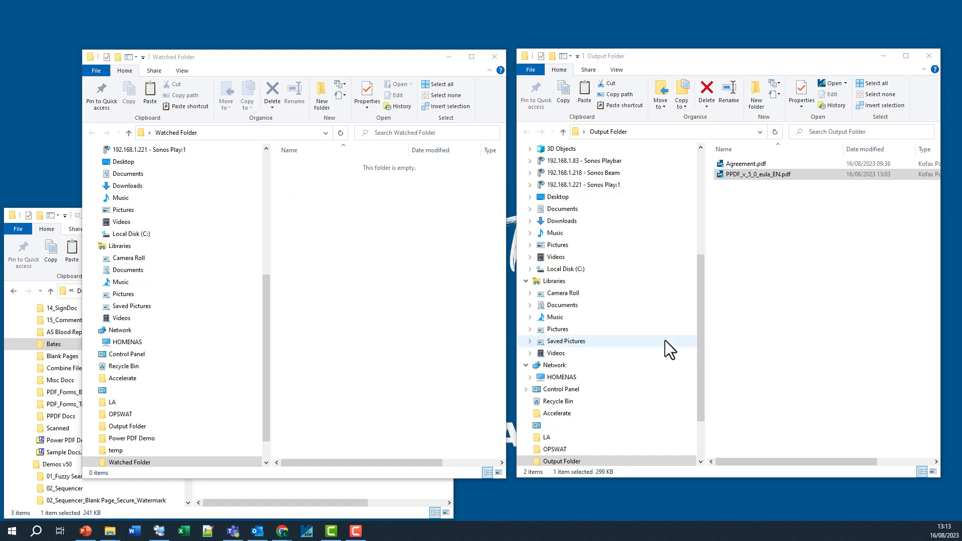